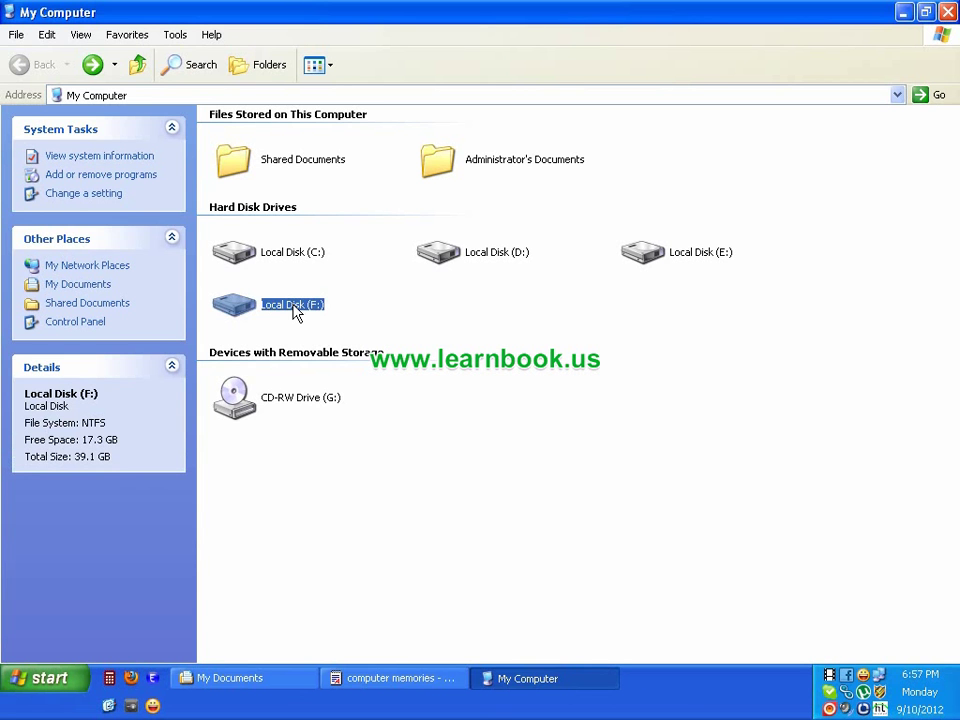
Check the used space, free space and capacity in the properties of Local Disk (F:), and close them
{"action": "right_click", "coordinate": [296, 313]}
{"action": "left_click", "coordinate": [386, 622]}
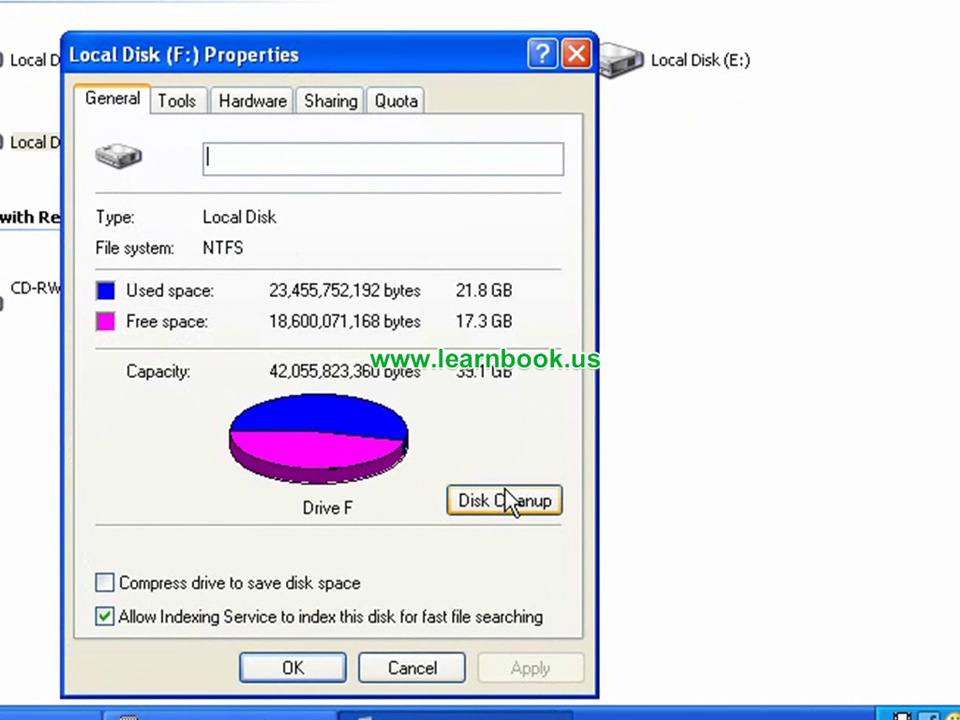
{"action": "left_click", "coordinate": [320, 668]}
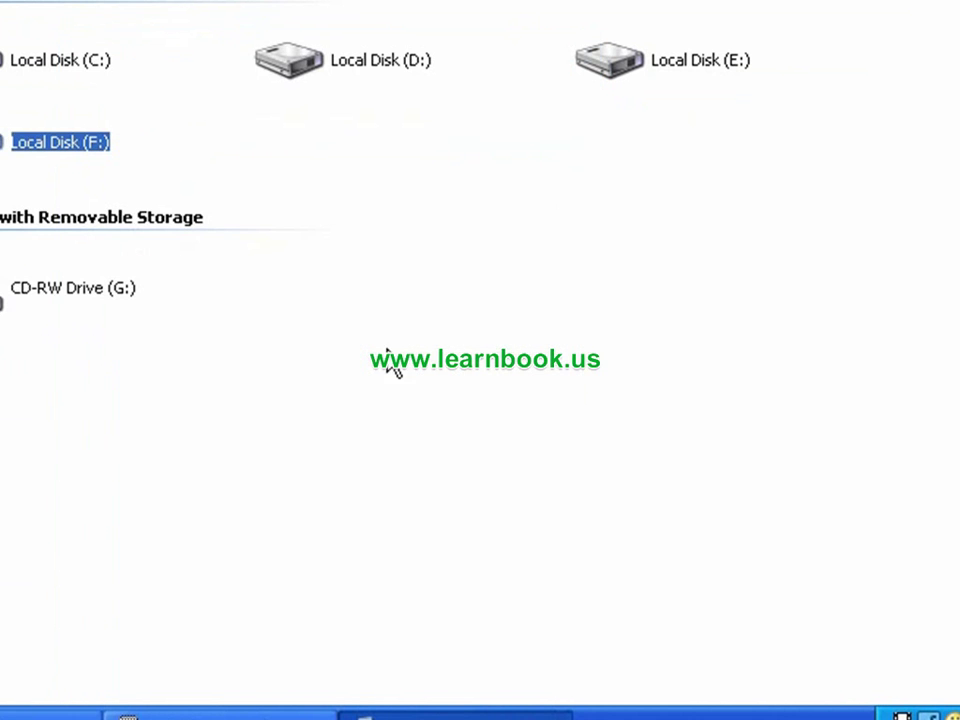
Check the size of the Rio (2011) BRRio file on Local Disk (F:) and return to My Computer
{"action": "double_click", "coordinate": [30, 142]}
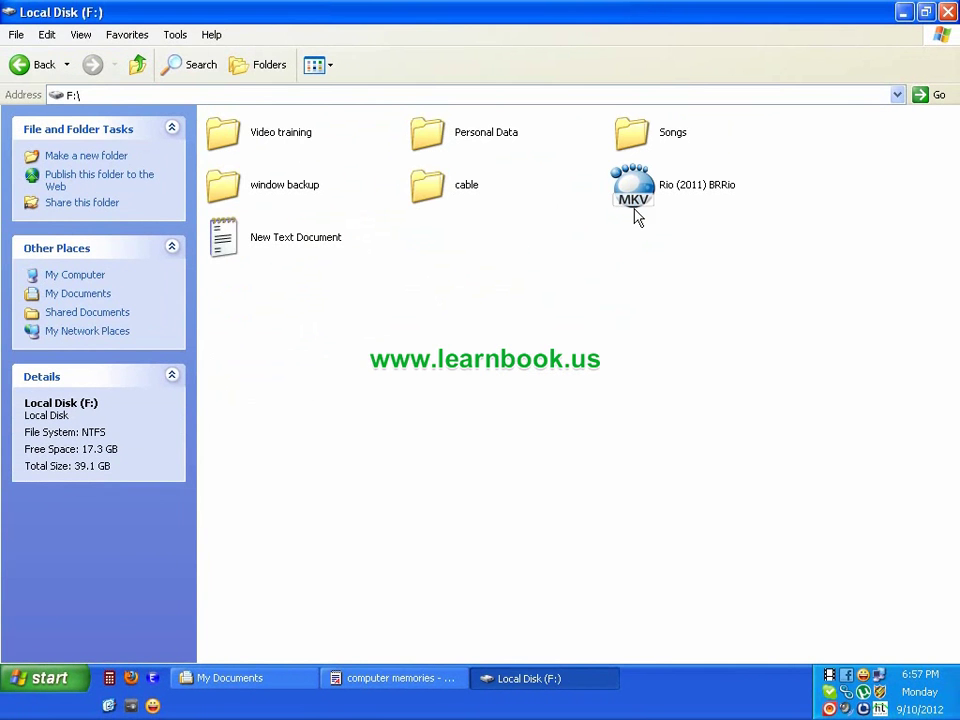
{"action": "left_click", "coordinate": [640, 198]}
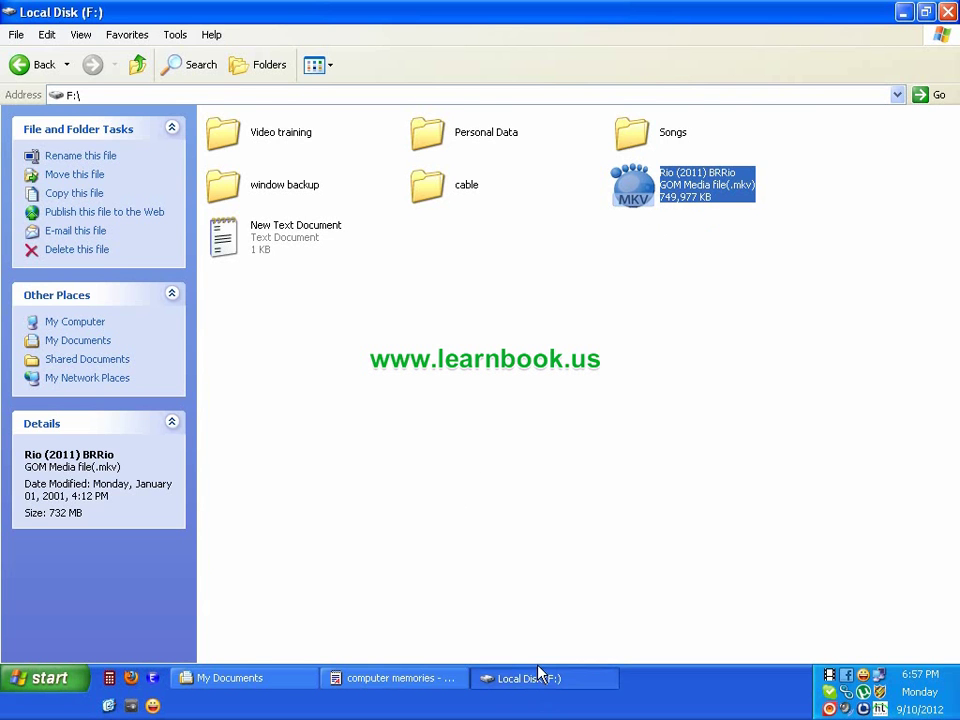
{"action": "left_click", "coordinate": [25, 64]}
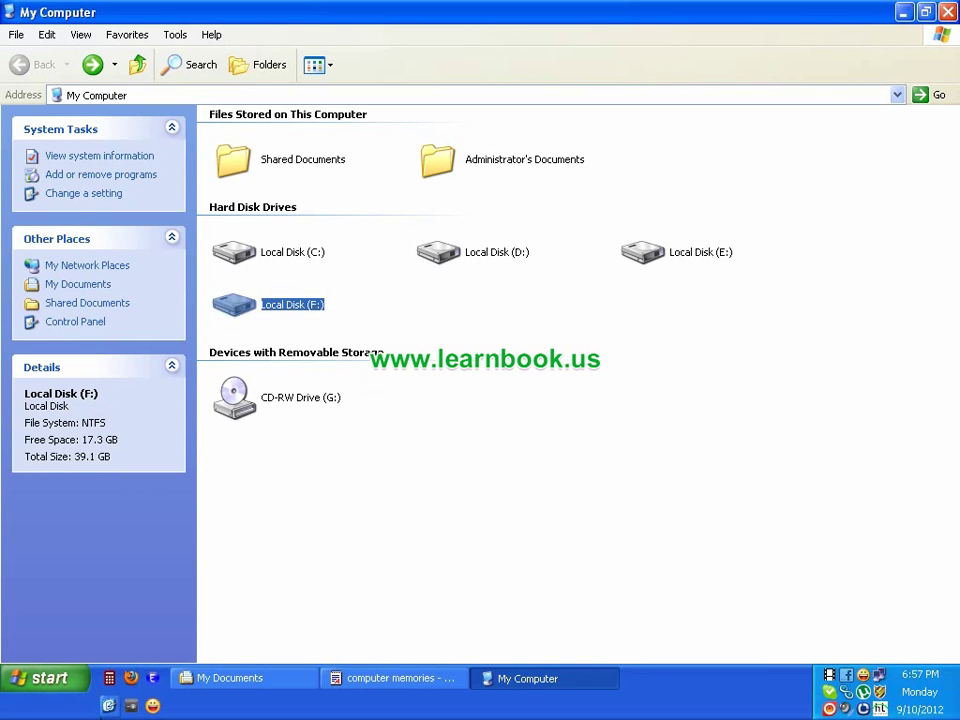
Open the Moffsoft FreeCalc calculator and multiply 40 by 1024
{"action": "left_click", "coordinate": [109, 678]}
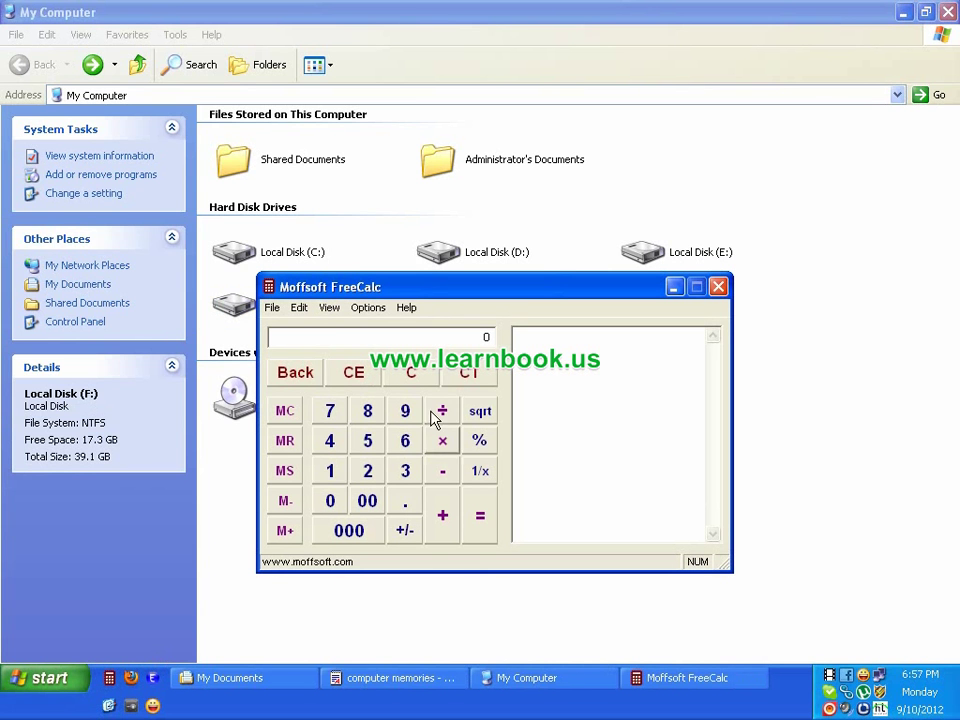
{"action": "left_click", "coordinate": [333, 455]}
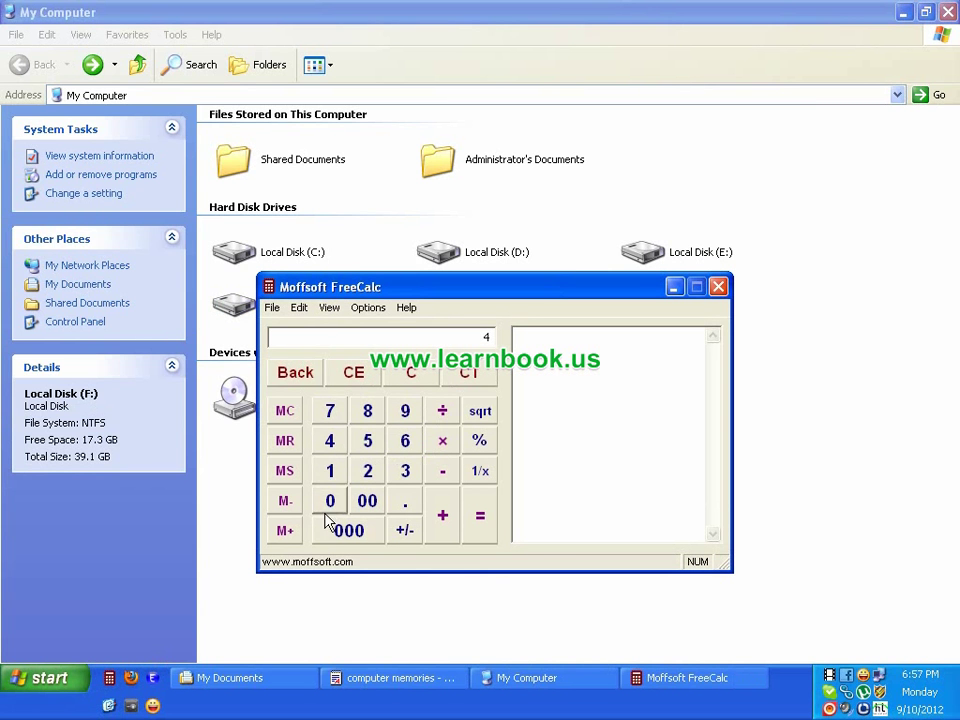
{"action": "left_click", "coordinate": [328, 505]}
{"action": "left_click", "coordinate": [437, 455]}
{"action": "left_click", "coordinate": [332, 476]}
{"action": "left_click", "coordinate": [331, 499]}
{"action": "left_click", "coordinate": [368, 471]}
{"action": "left_click", "coordinate": [330, 441]}
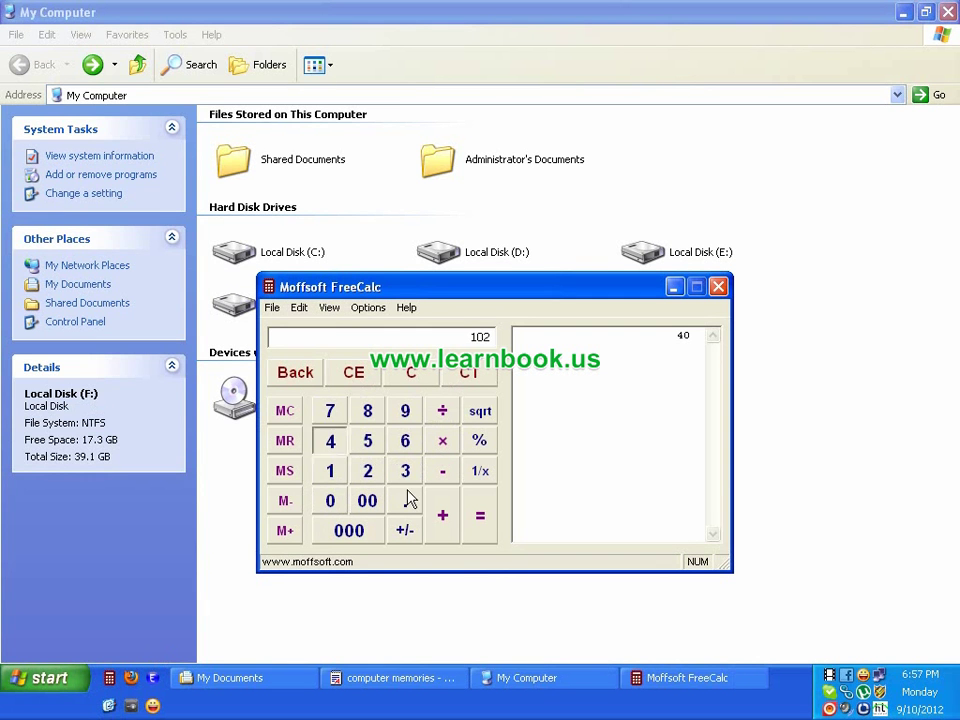
{"action": "left_click", "coordinate": [478, 518]}
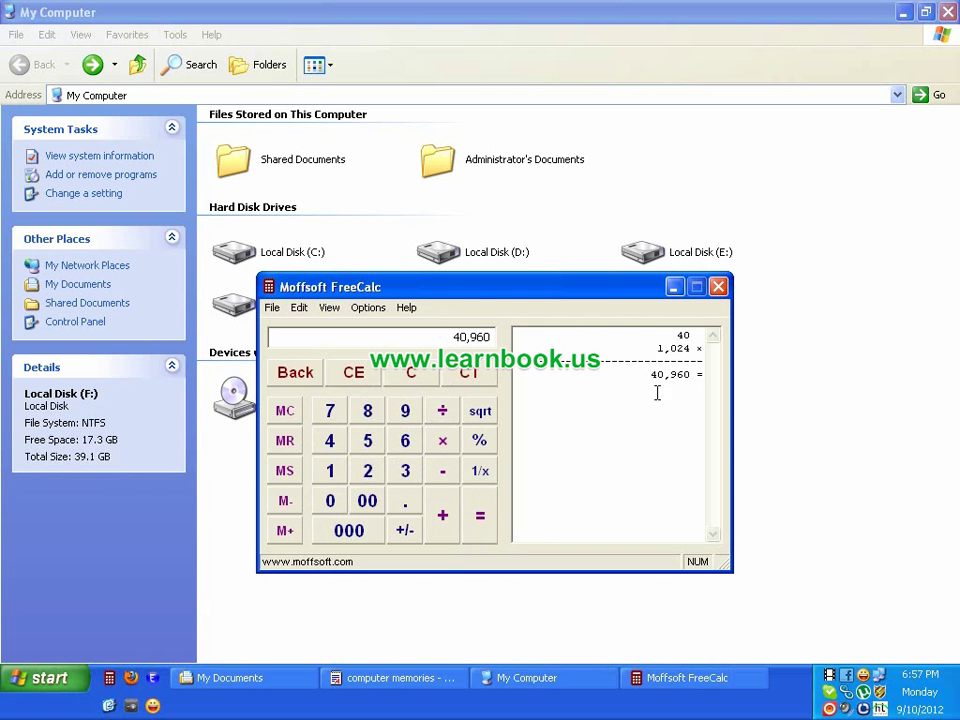
Divide the multiplication result by 734 in the calculator and close the calculator
{"action": "left_click_drag", "start_coordinate": [608, 285], "coordinate": [681, 255]}
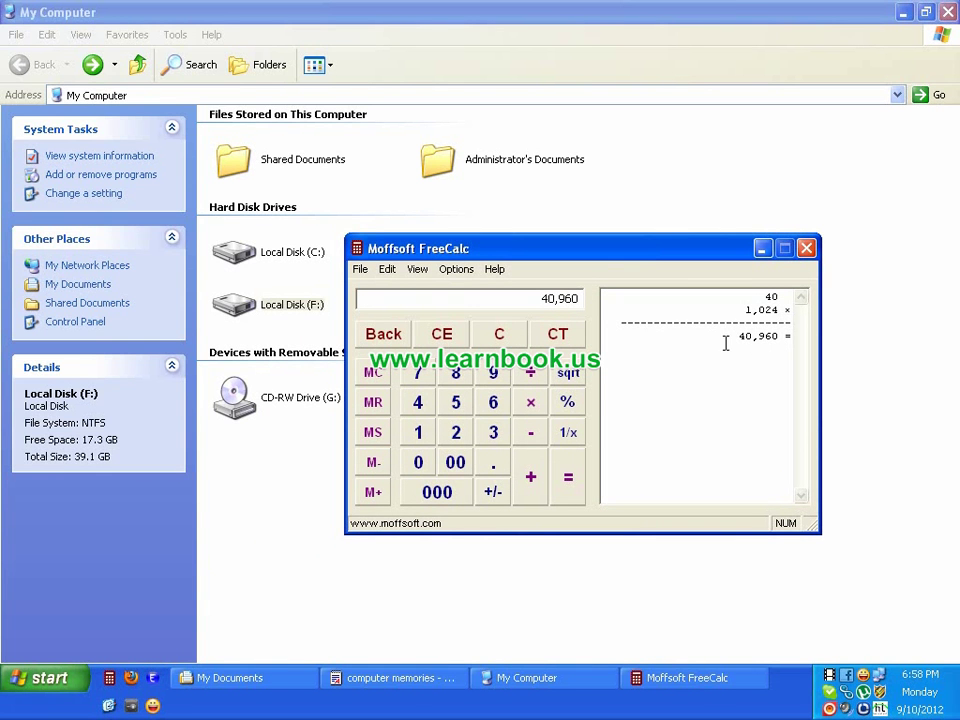
{"action": "left_click", "coordinate": [420, 378]}
{"action": "left_click", "coordinate": [493, 436]}
{"action": "left_click", "coordinate": [420, 403]}
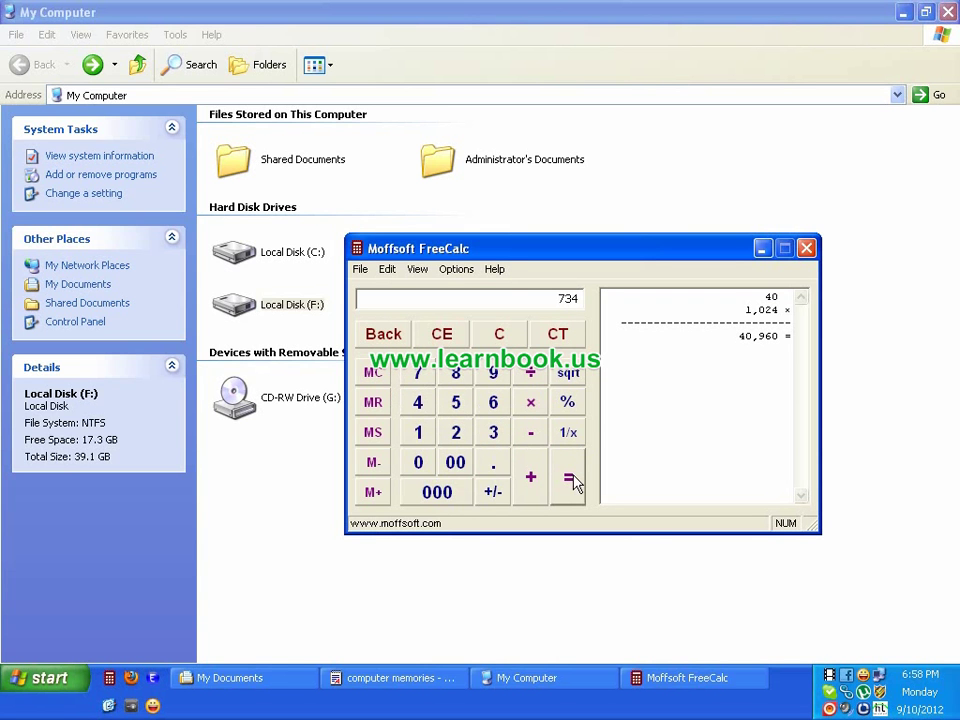
{"action": "left_click", "coordinate": [570, 480]}
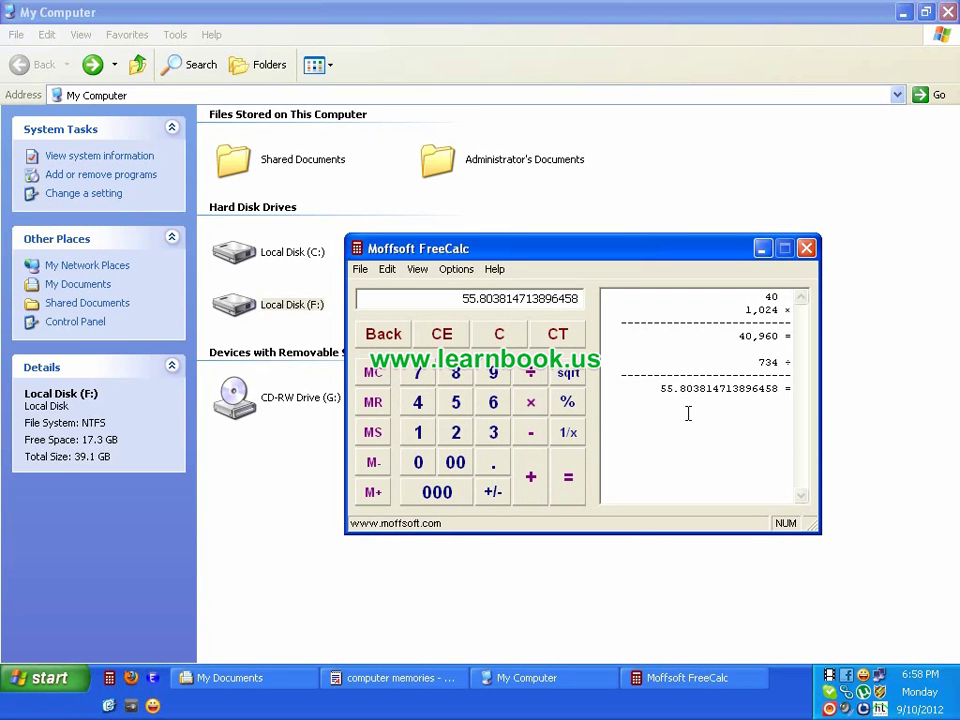
{"action": "left_click", "coordinate": [806, 249]}
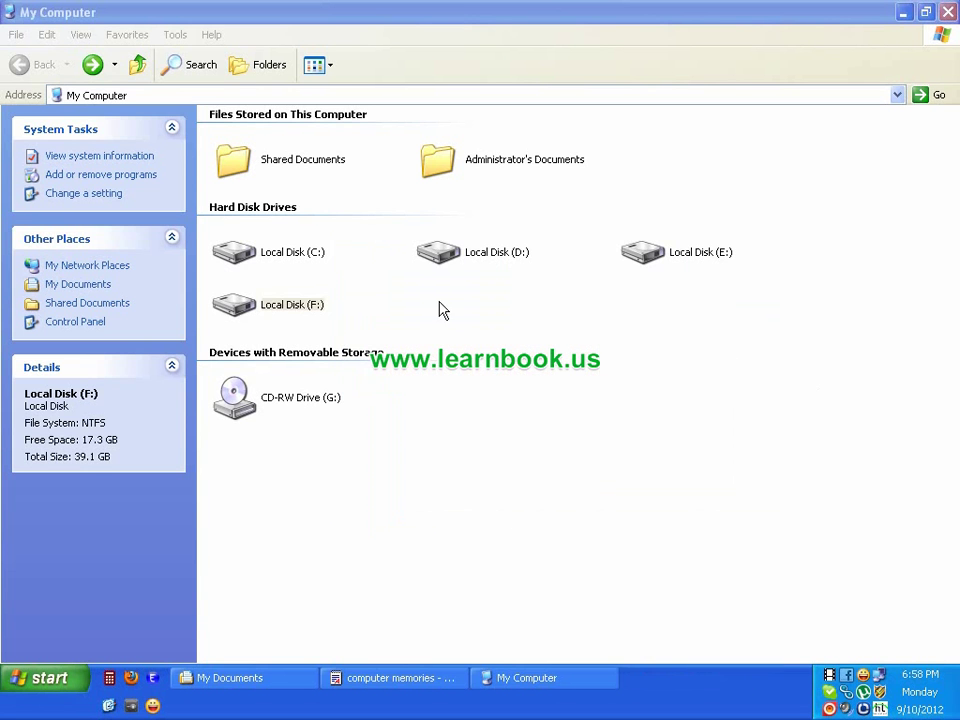
Reopen Local Disk (F:), select the Rio (2011) BRRio file to view its details, and go back to My Computer
{"action": "double_click", "coordinate": [308, 312]}
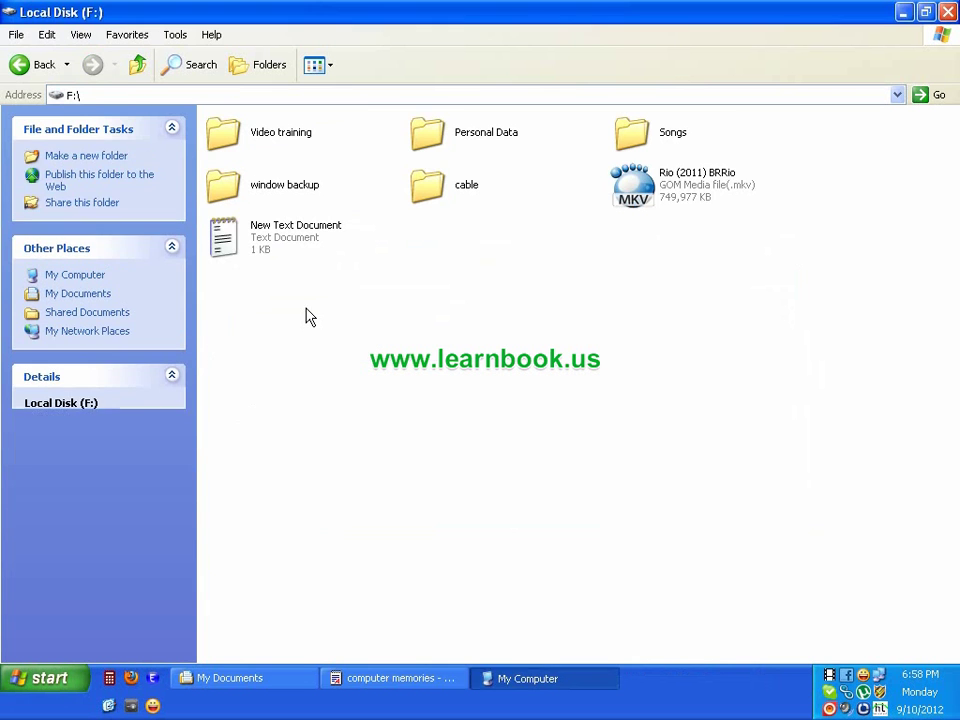
{"action": "left_click", "coordinate": [656, 211]}
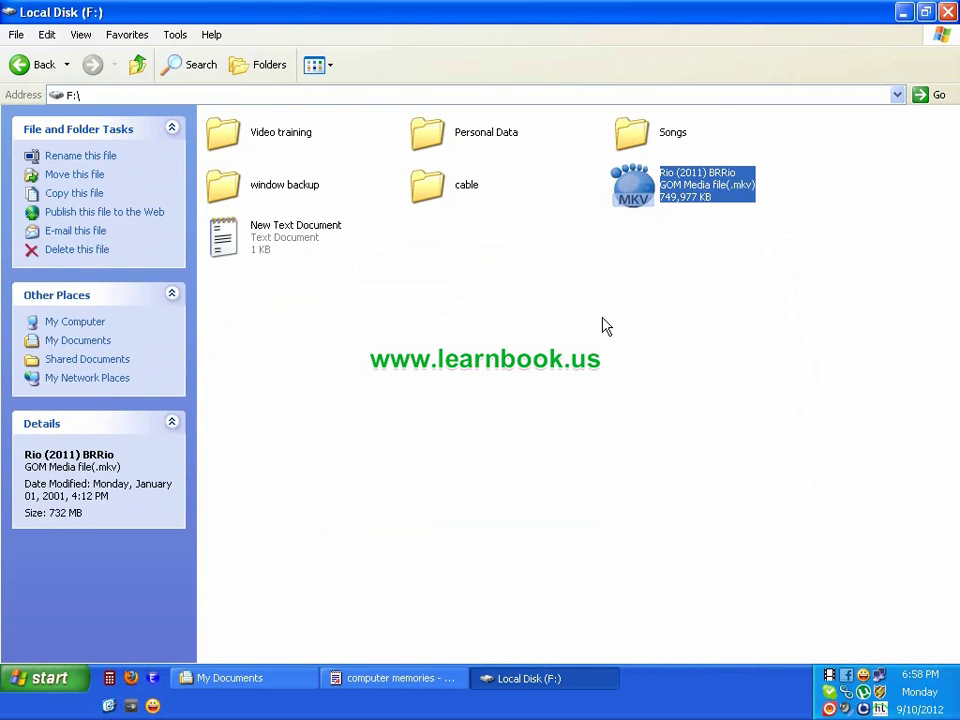
{"action": "left_click", "coordinate": [430, 335]}
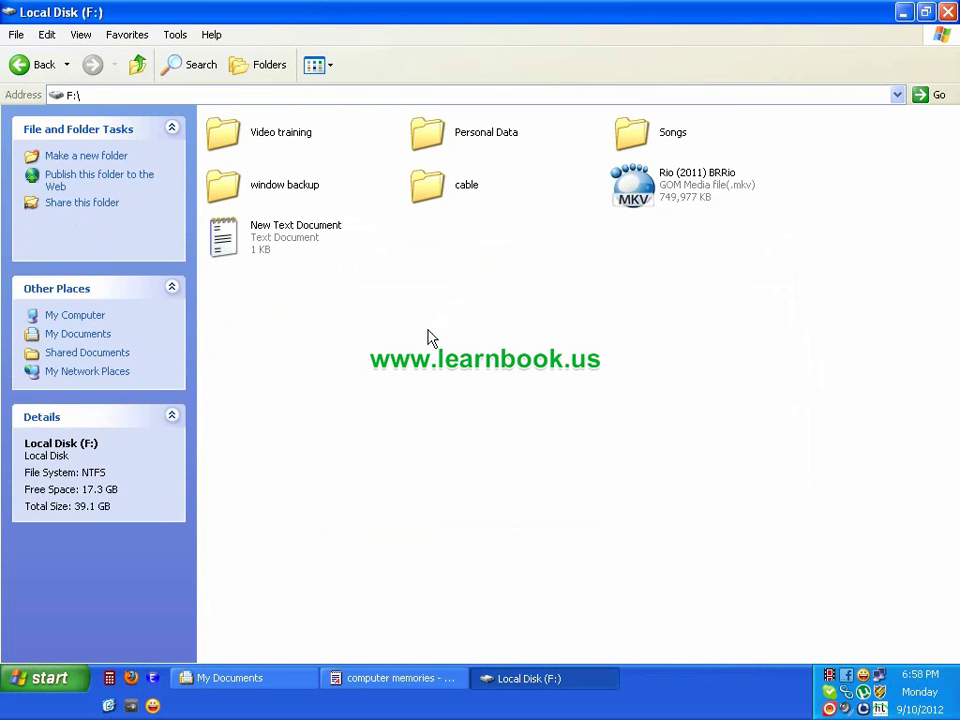
{"action": "left_click", "coordinate": [33, 64]}
Review the memory unit conversions in the computer memories WordPad document and return to My Computer
{"action": "left_click", "coordinate": [435, 501]}
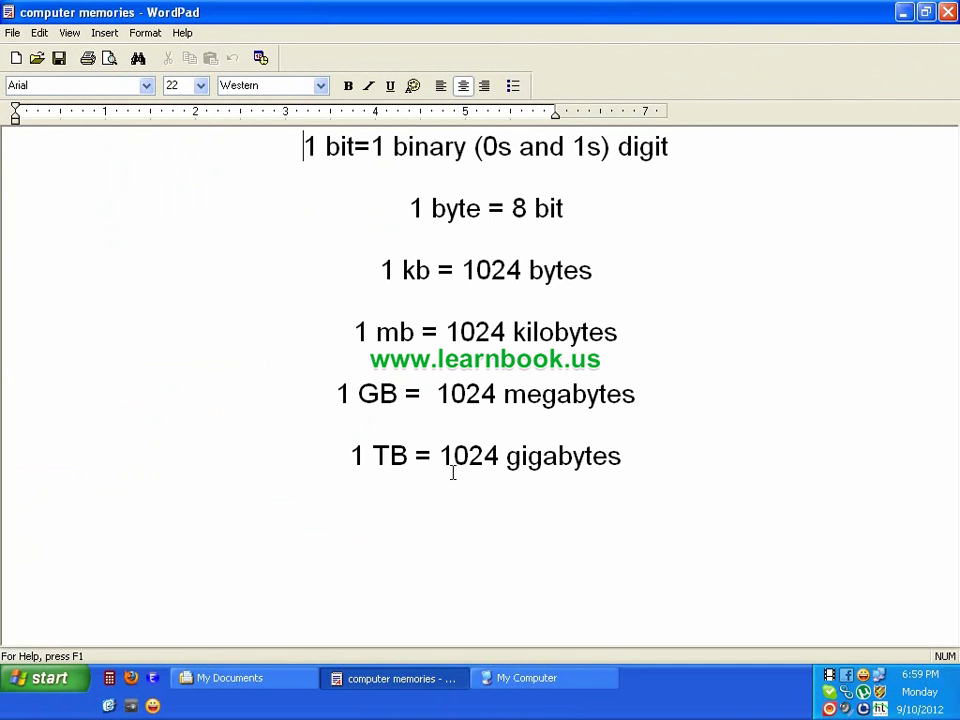
{"action": "left_click", "coordinate": [422, 687]}
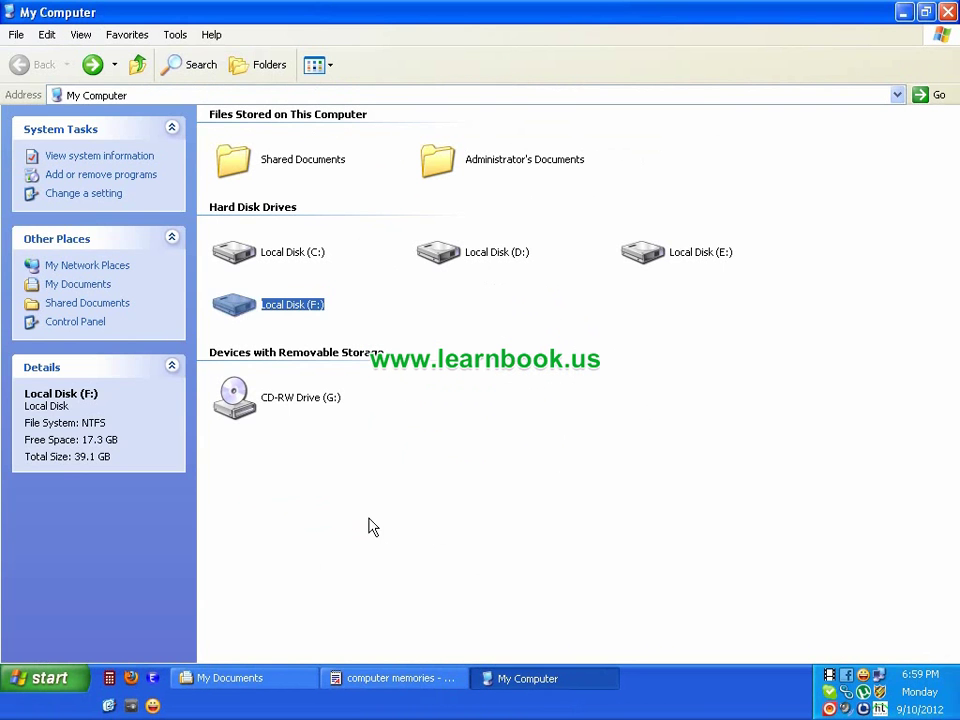
{"action": "left_click", "coordinate": [341, 352]}
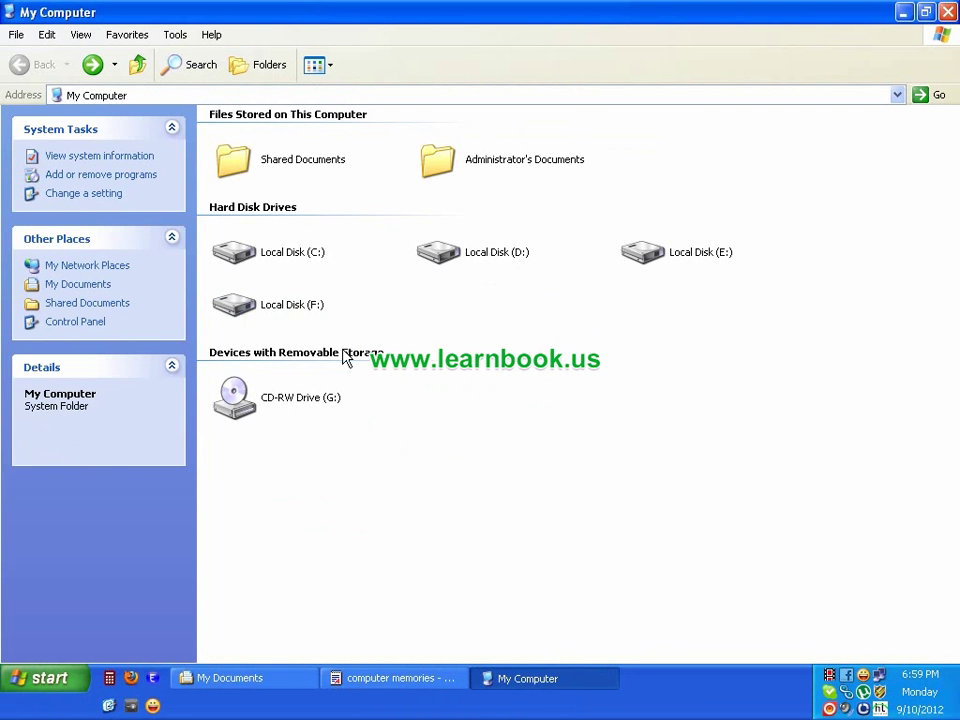
Look at the folders and files stored on Local Disk (F:) and go back to the drive list
{"action": "left_click", "coordinate": [296, 312]}
{"action": "right_click", "coordinate": [296, 310]}
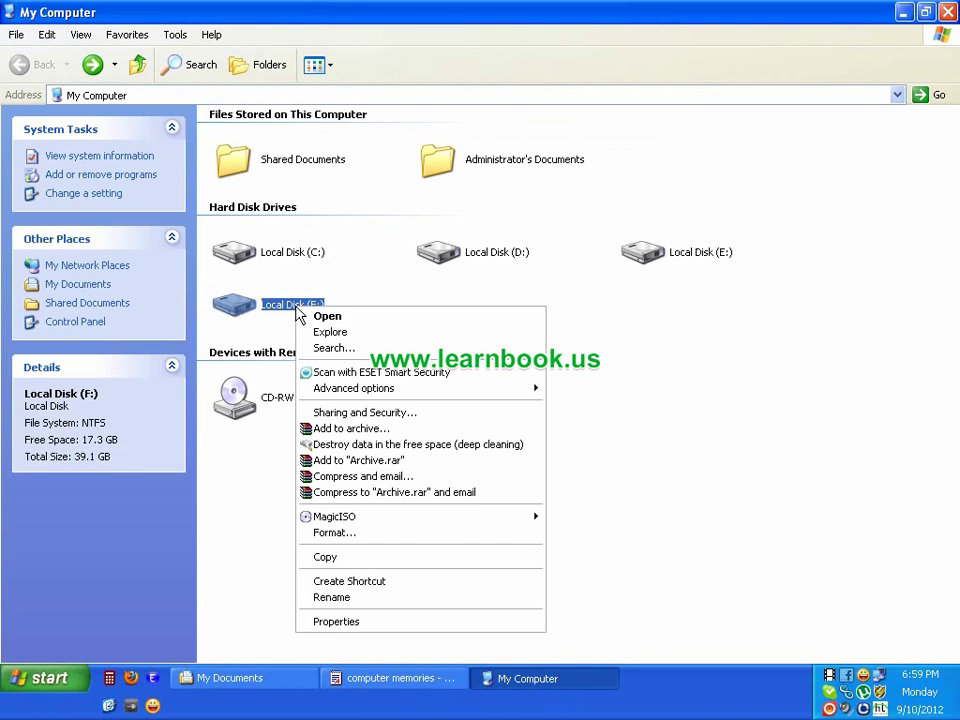
{"action": "left_click", "coordinate": [628, 319]}
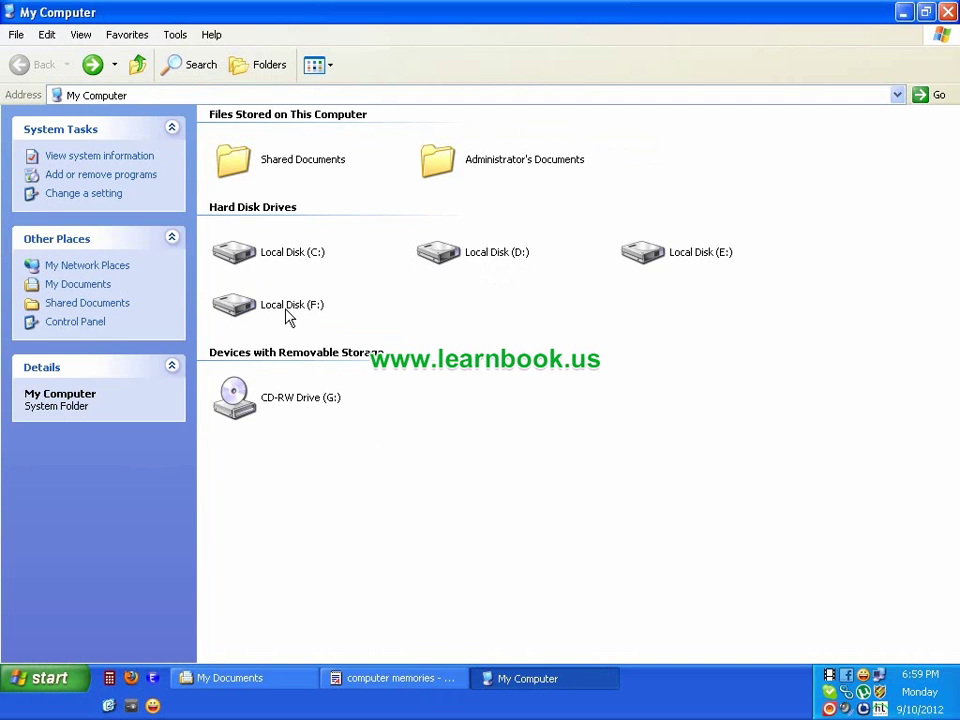
{"action": "double_click", "coordinate": [288, 308]}
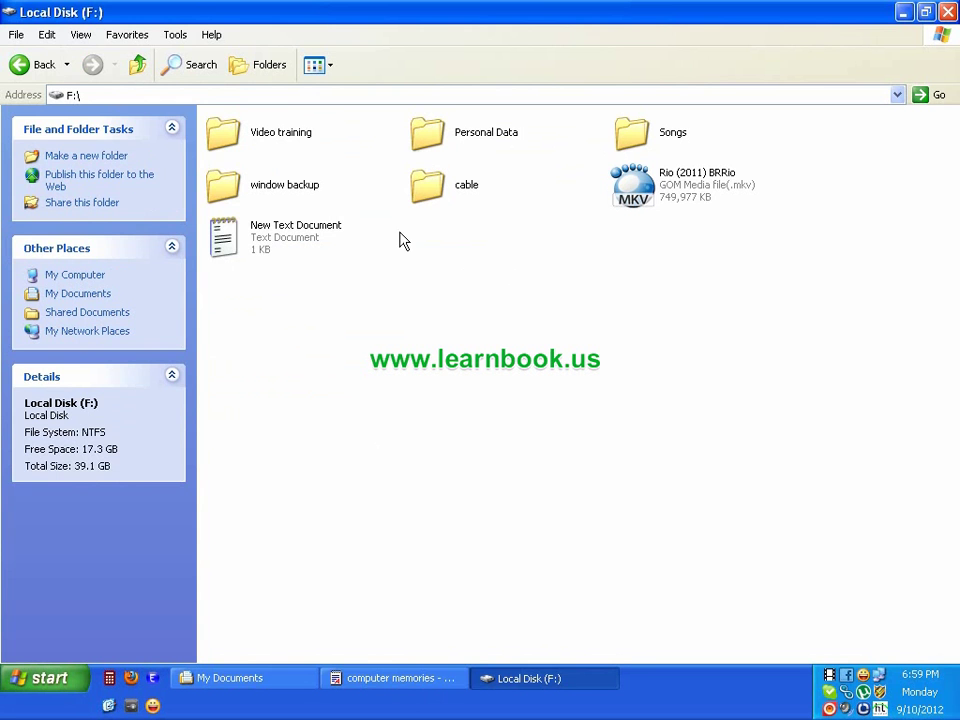
{"action": "left_click", "coordinate": [22, 68]}
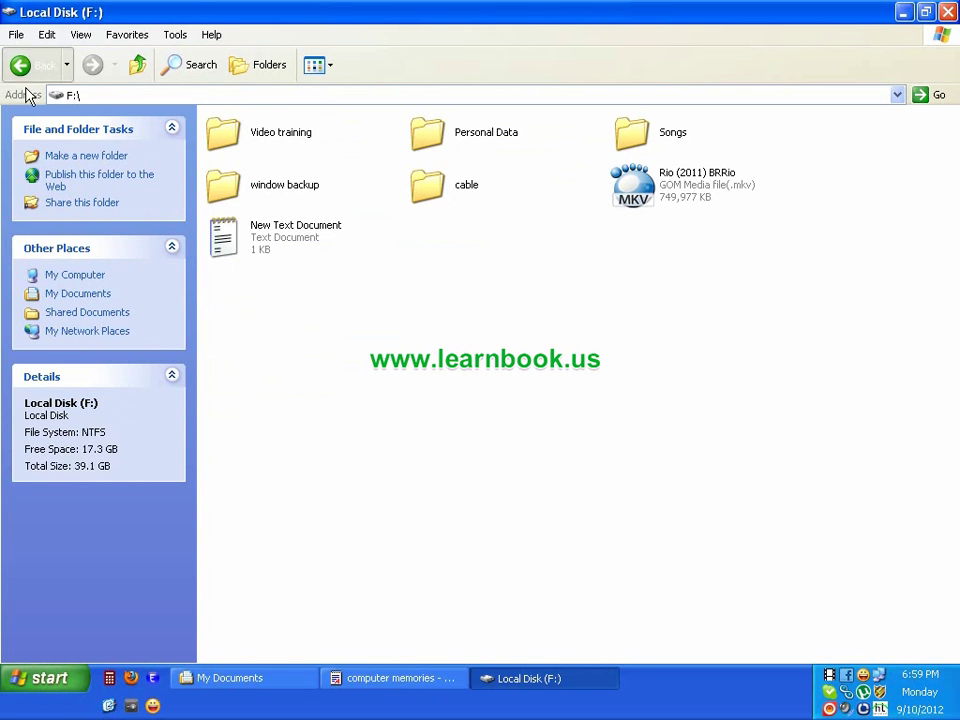
Set the volume label of Local Disk (F:) to "Songs Movies" in its properties and apply it
{"action": "right_click", "coordinate": [300, 313]}
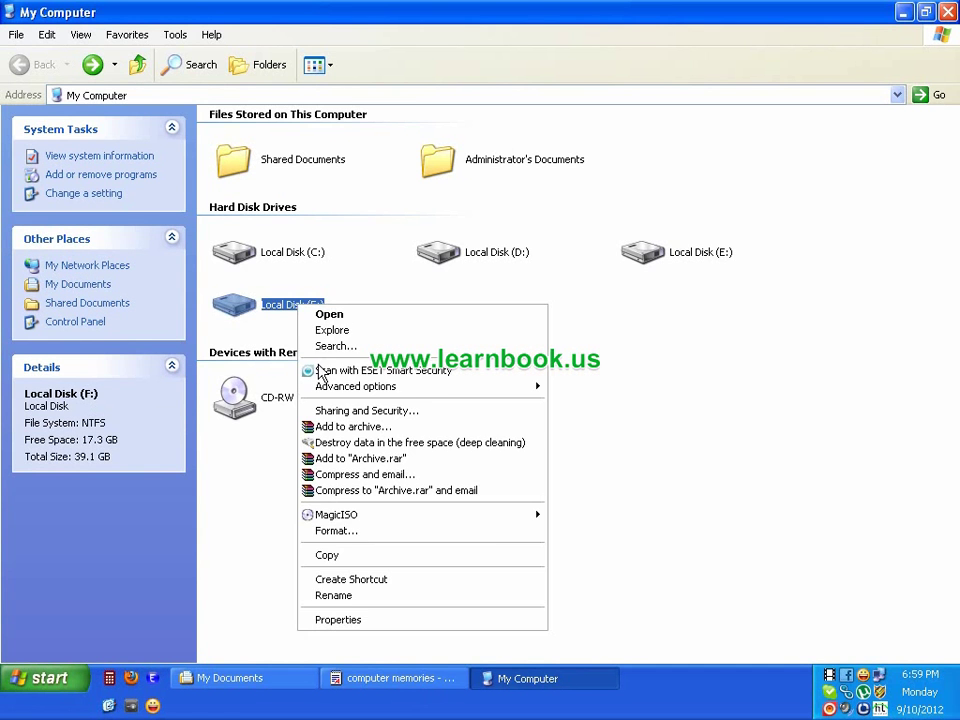
{"action": "left_click", "coordinate": [338, 620]}
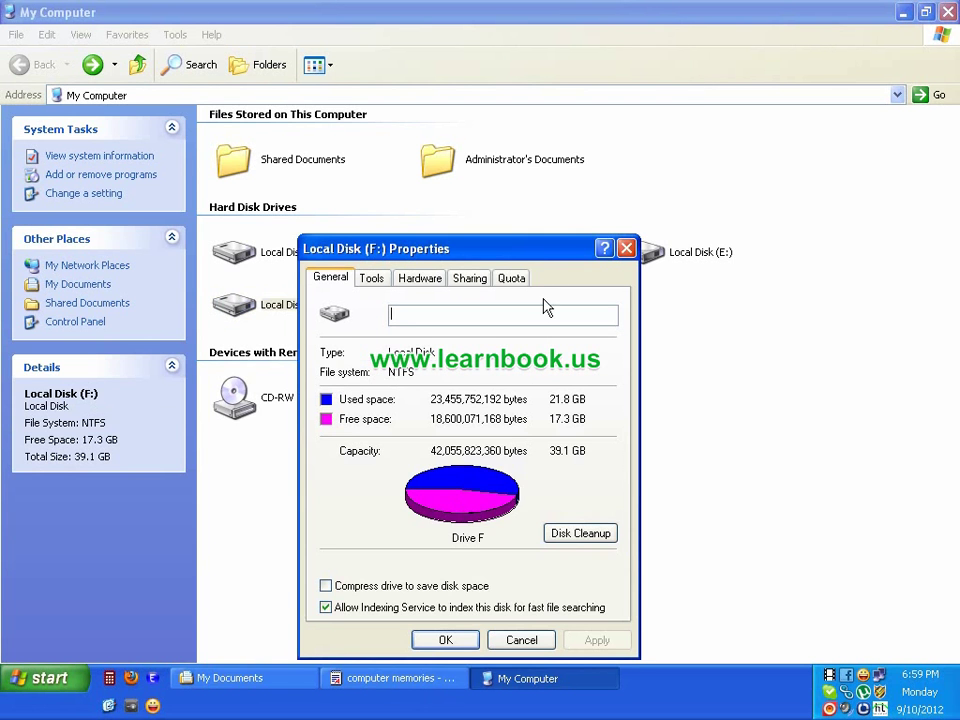
{"action": "left_click_drag", "start_coordinate": [536, 257], "coordinate": [595, 97]}
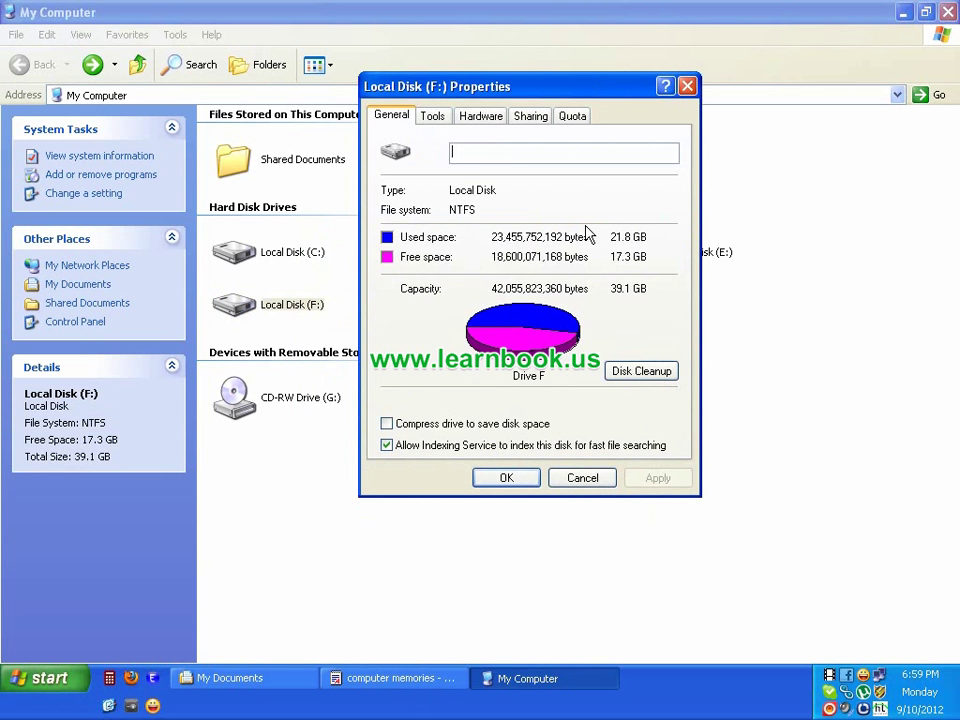
{"action": "type", "text": "S"}
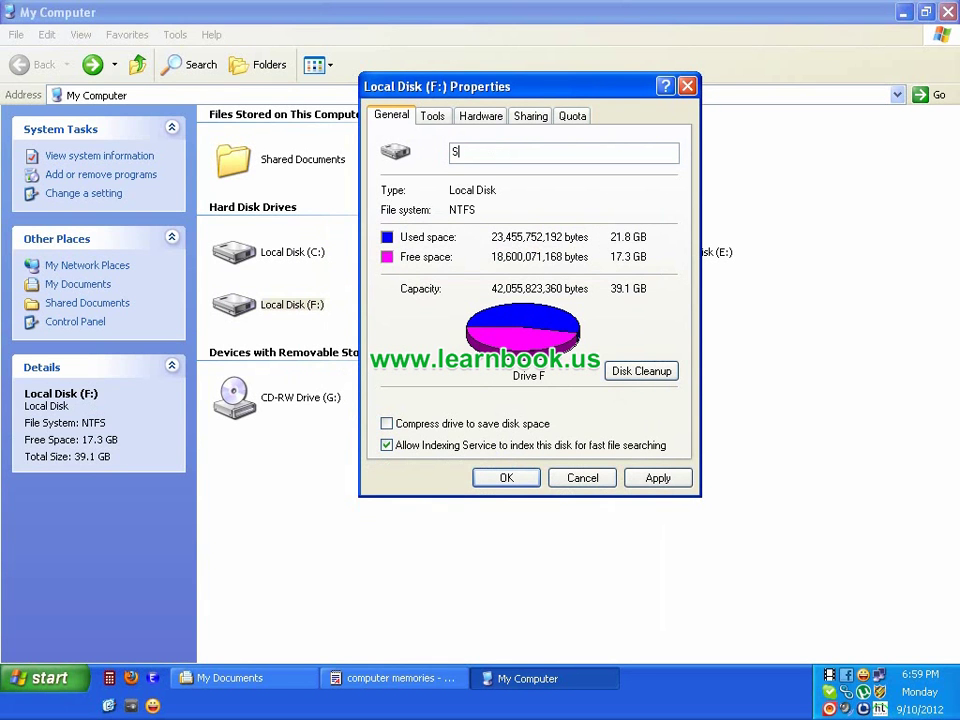
{"action": "type", "text": "o"}
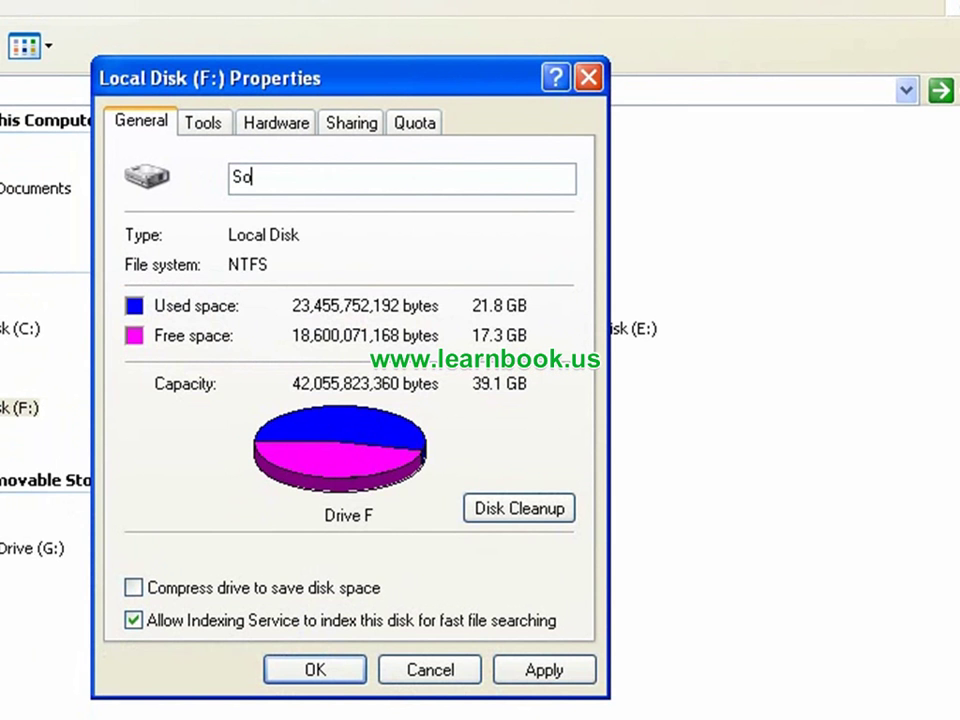
{"action": "type", "text": "ngs Mov"}
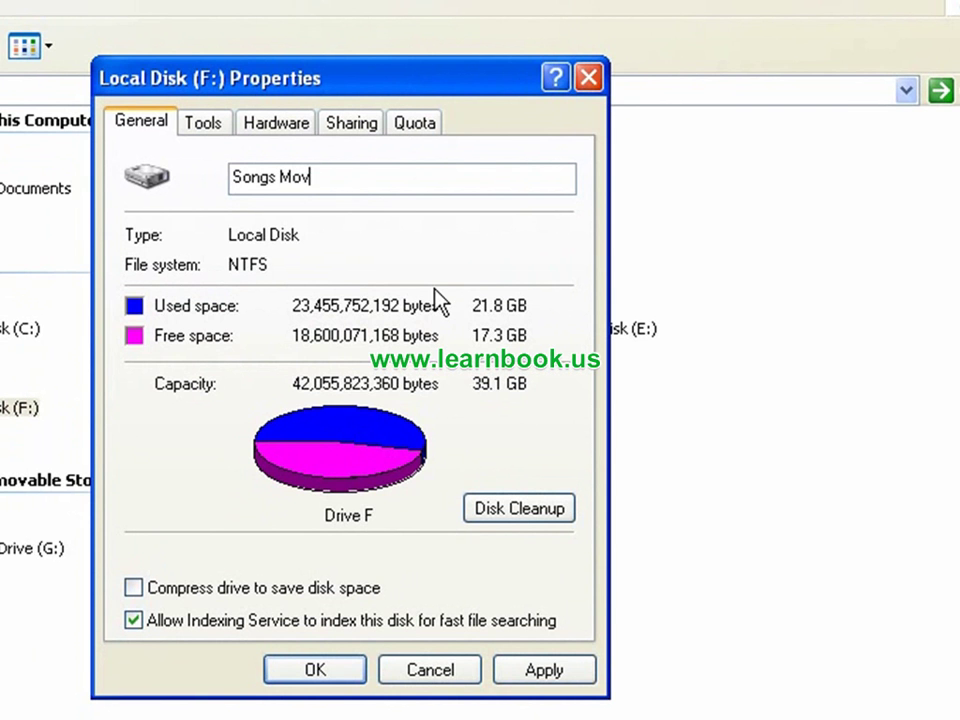
{"action": "type", "text": "vies"}
{"action": "key", "text": "Left"}
{"action": "key", "text": "Left"}
{"action": "key", "text": "BackSpace"}
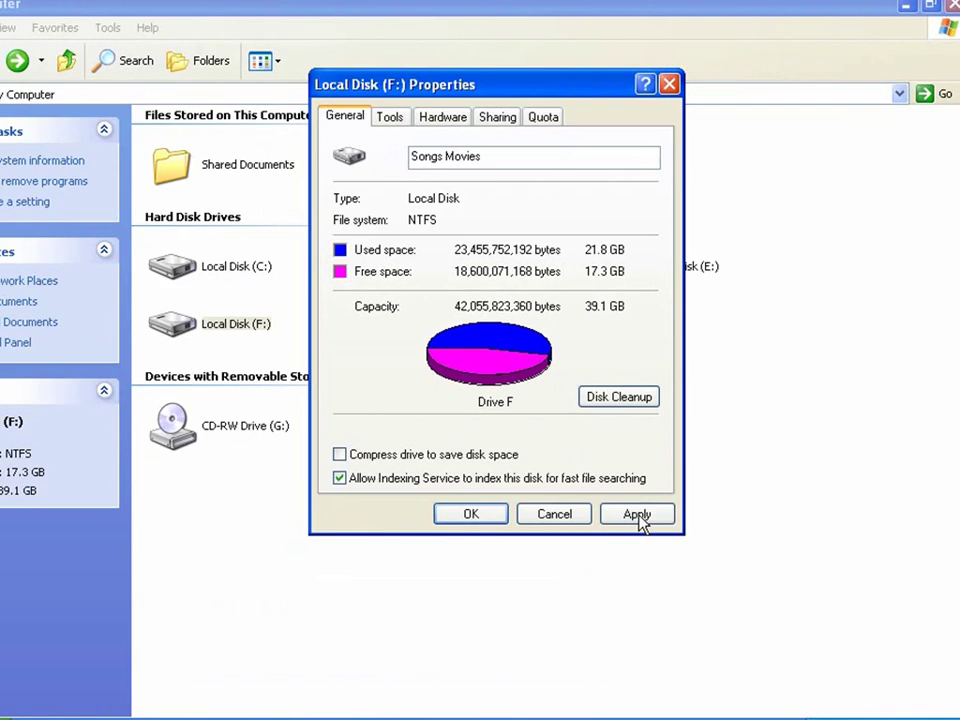
{"action": "left_click", "coordinate": [545, 668]}
{"action": "left_click", "coordinate": [318, 675]}
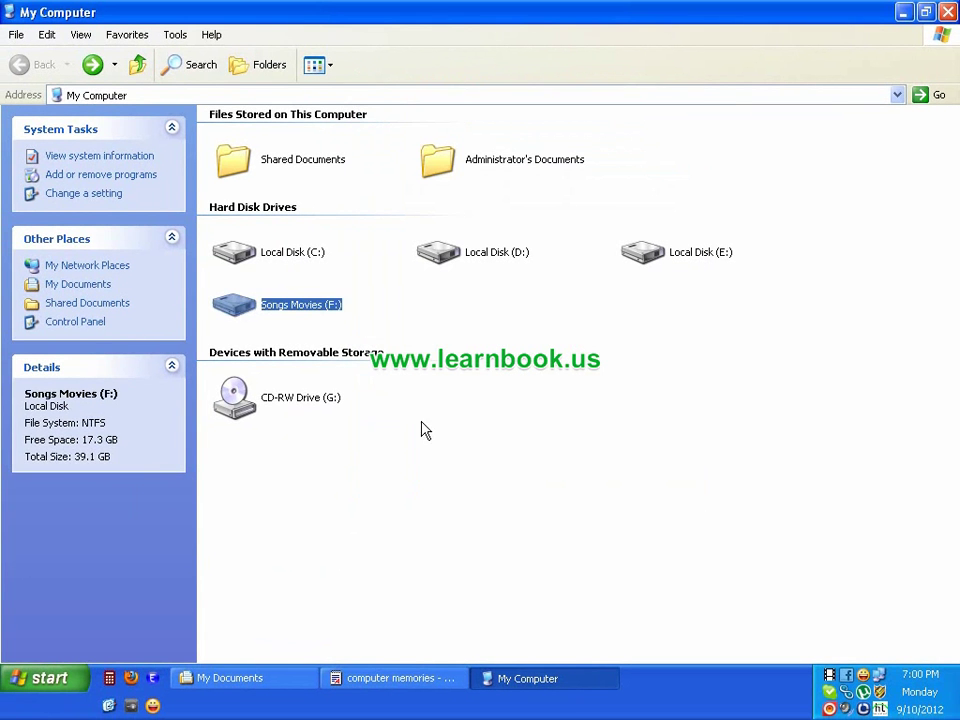
Open the Softwares folder on Local Disk (E:) and select the Antiviruses and CD burning tools folders in turn
{"action": "double_click", "coordinate": [645, 262]}
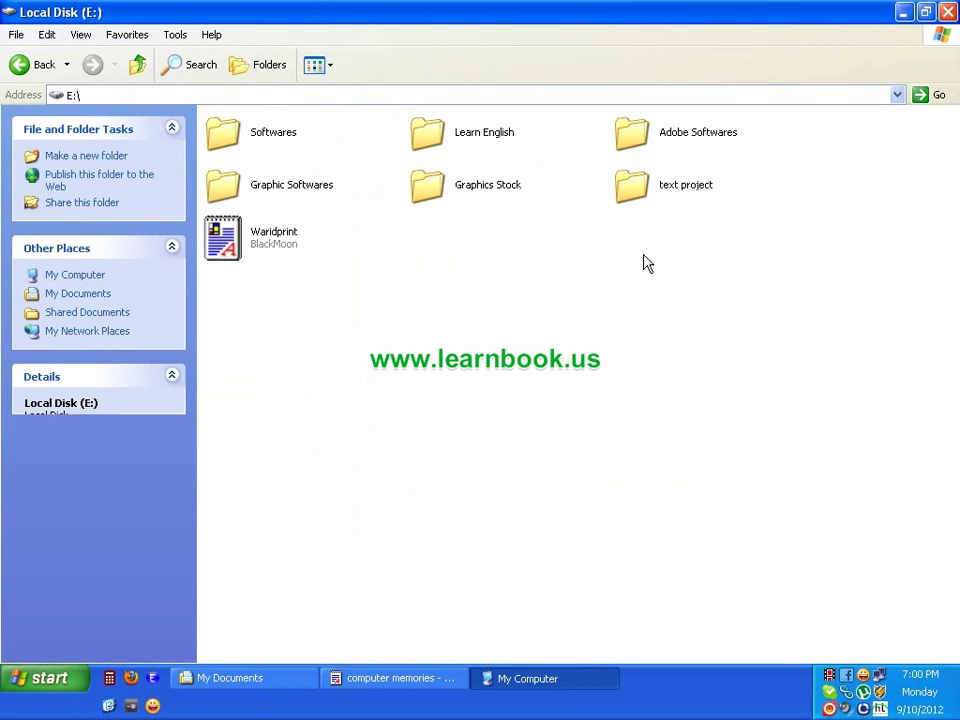
{"action": "double_click", "coordinate": [280, 146]}
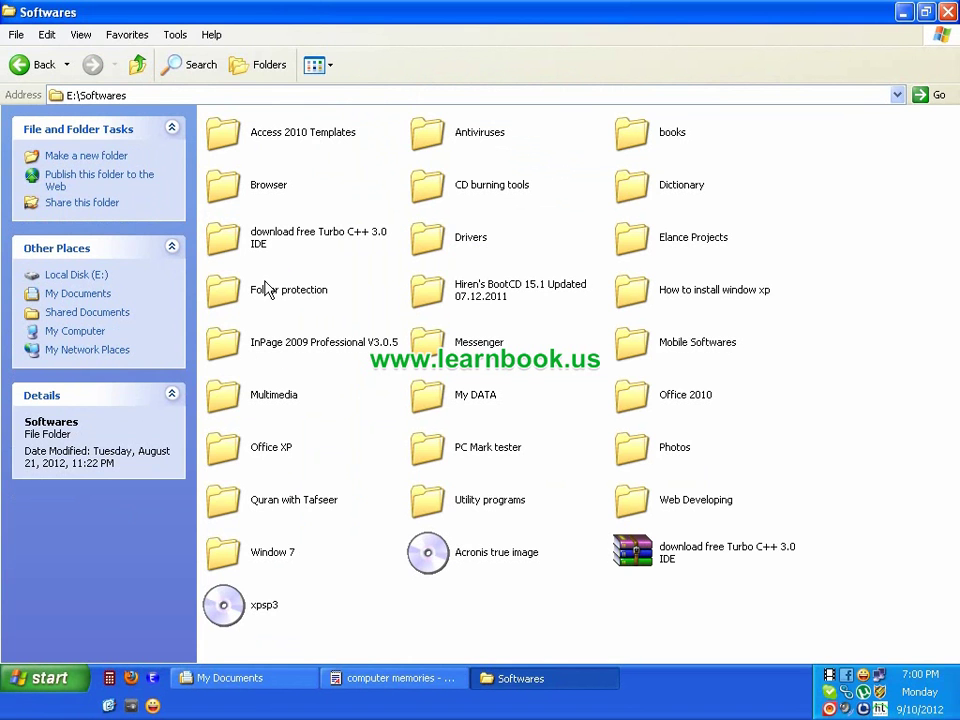
{"action": "left_click", "coordinate": [420, 143]}
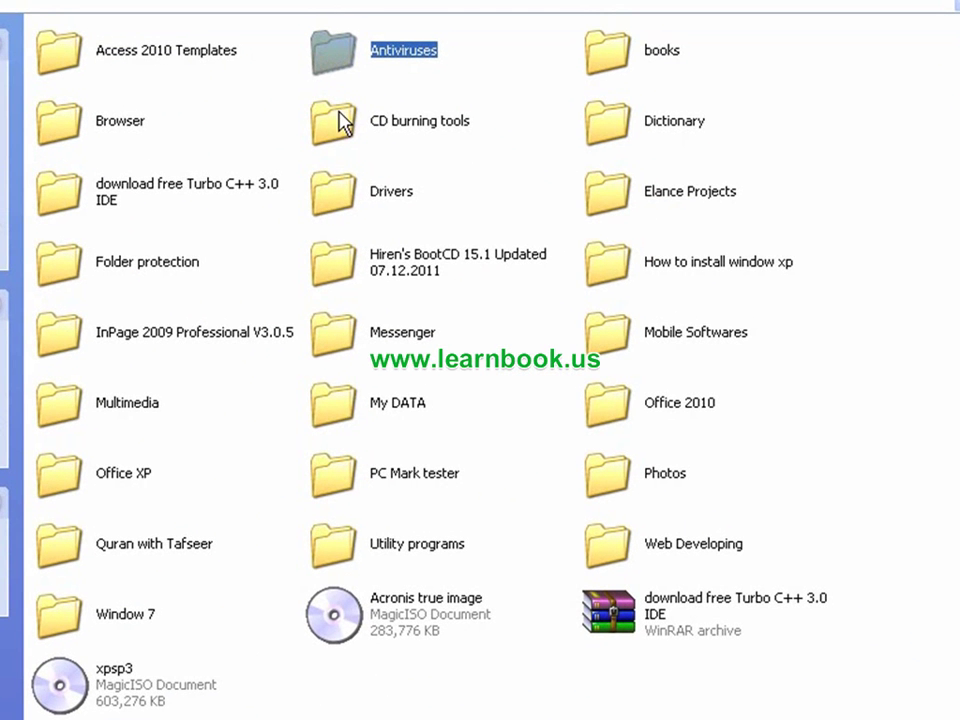
{"action": "left_click", "coordinate": [343, 122]}
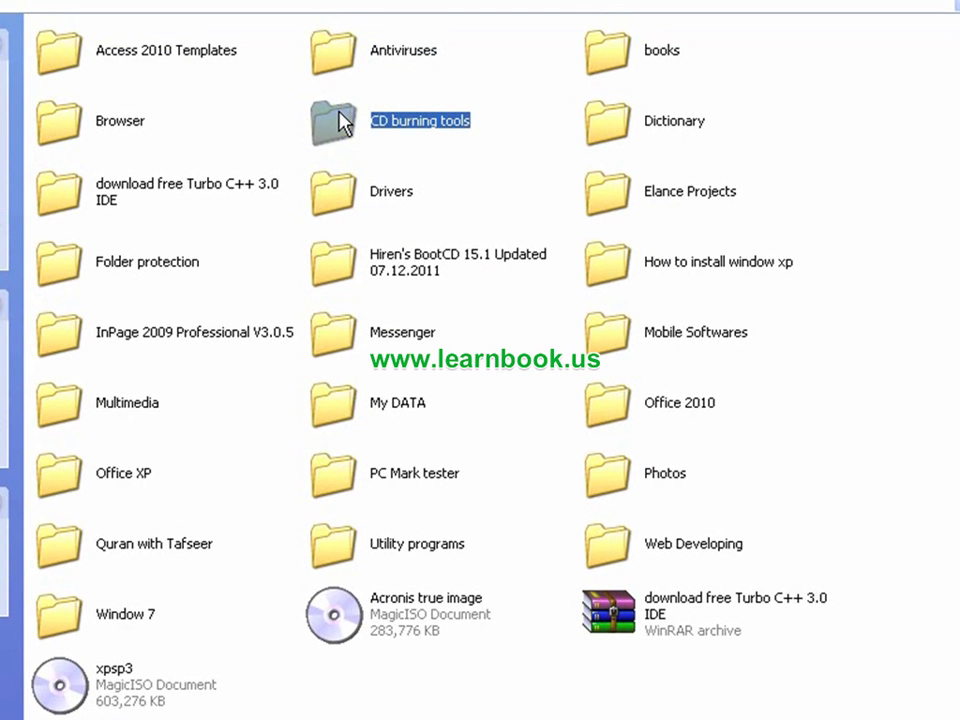
Browse the Softwares folder by selecting Browser, Dictionary, Folder protection, Messenger, Multimedia, Utility programs, Photos and Drivers in turn
{"action": "left_click", "coordinate": [84, 140]}
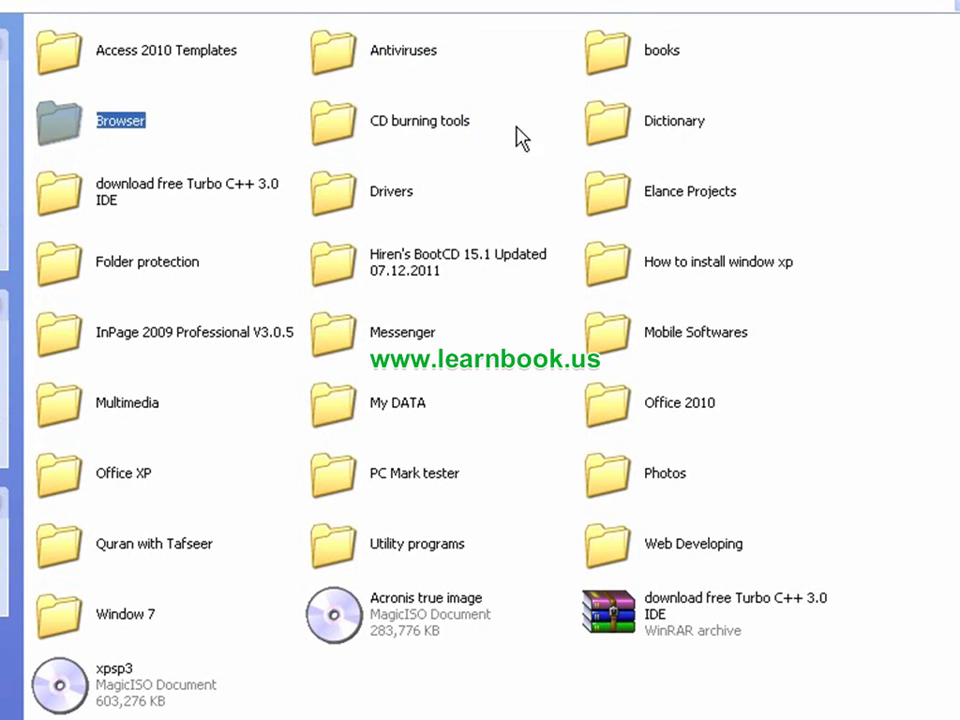
{"action": "left_click", "coordinate": [622, 124]}
{"action": "left_click", "coordinate": [152, 276]}
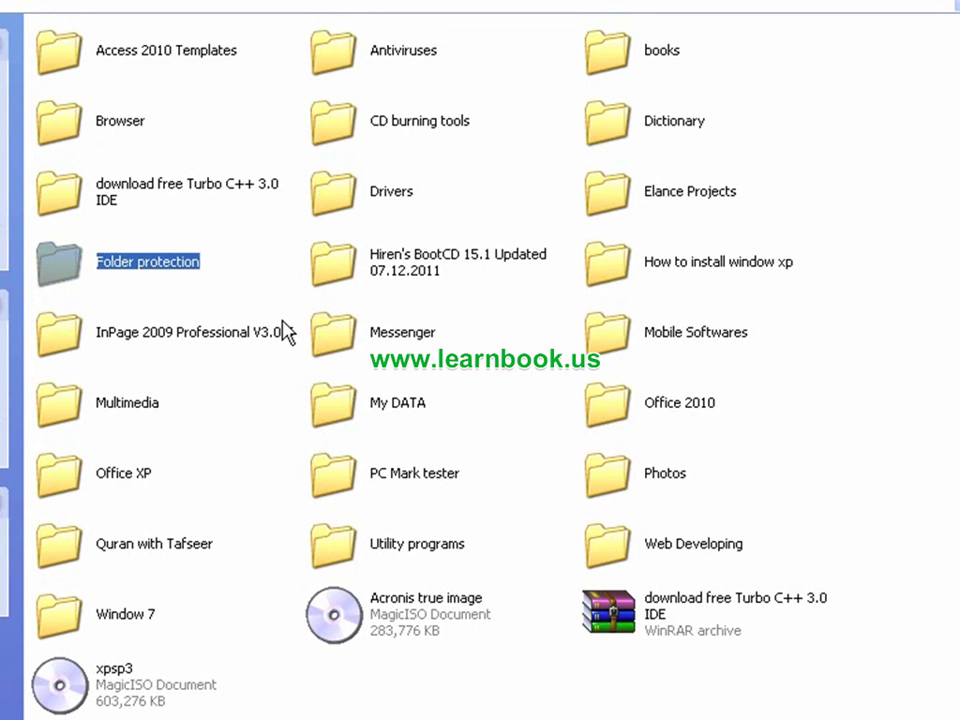
{"action": "left_click", "coordinate": [360, 342]}
{"action": "left_click", "coordinate": [140, 412]}
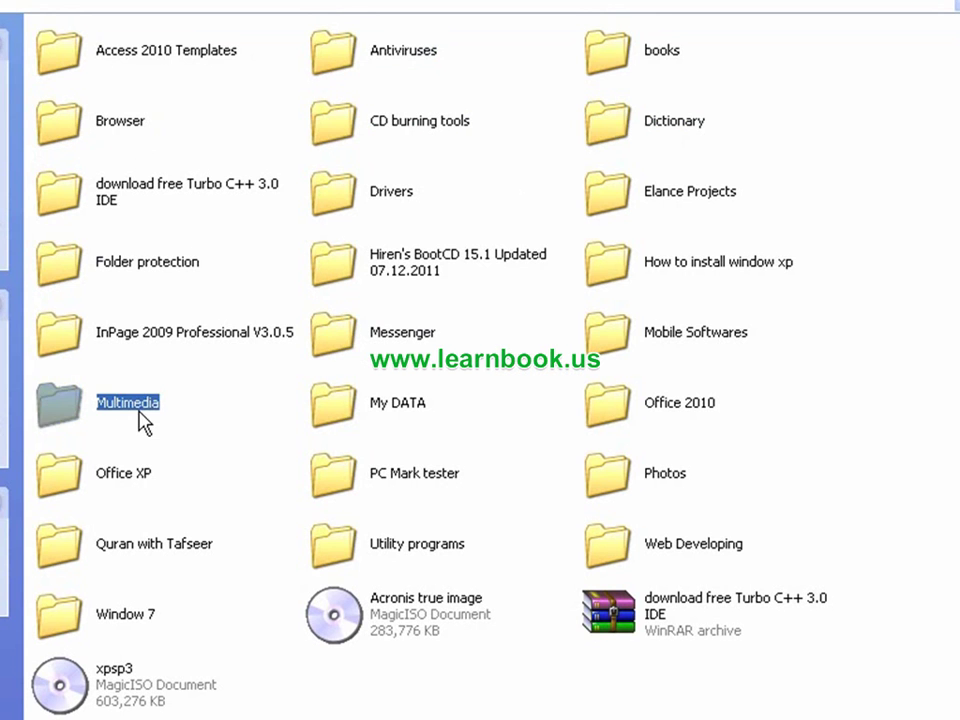
{"action": "left_click", "coordinate": [414, 556]}
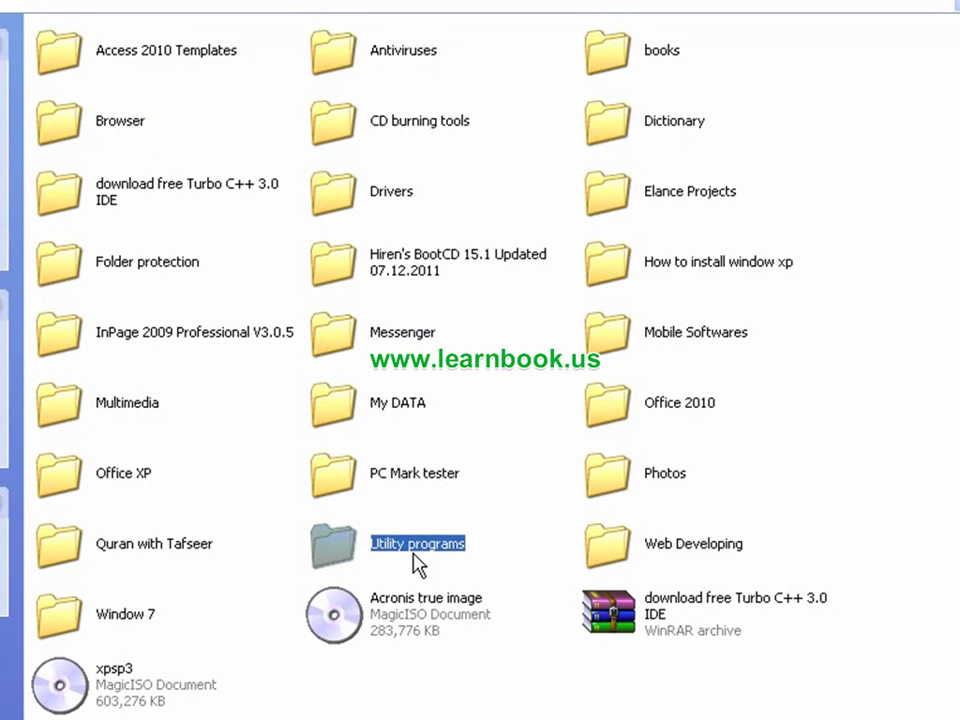
{"action": "left_click", "coordinate": [626, 478]}
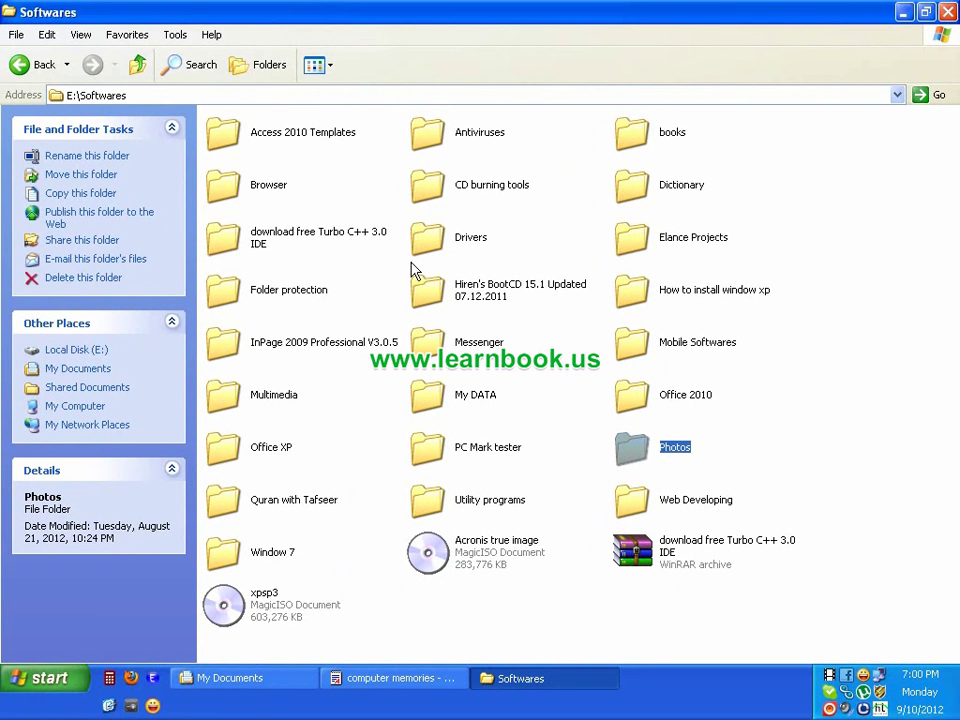
{"action": "left_click", "coordinate": [456, 236]}
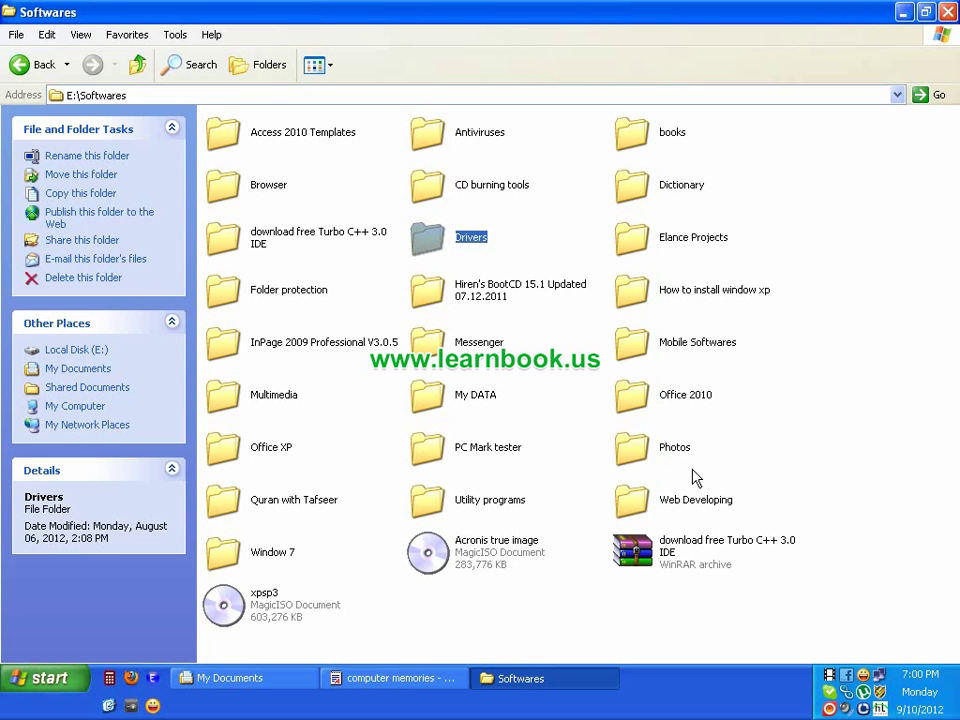
Return to the drive list and view the contents of the Songs Movies (F:) drive twice, going back after each look
{"action": "left_click", "coordinate": [28, 64]}
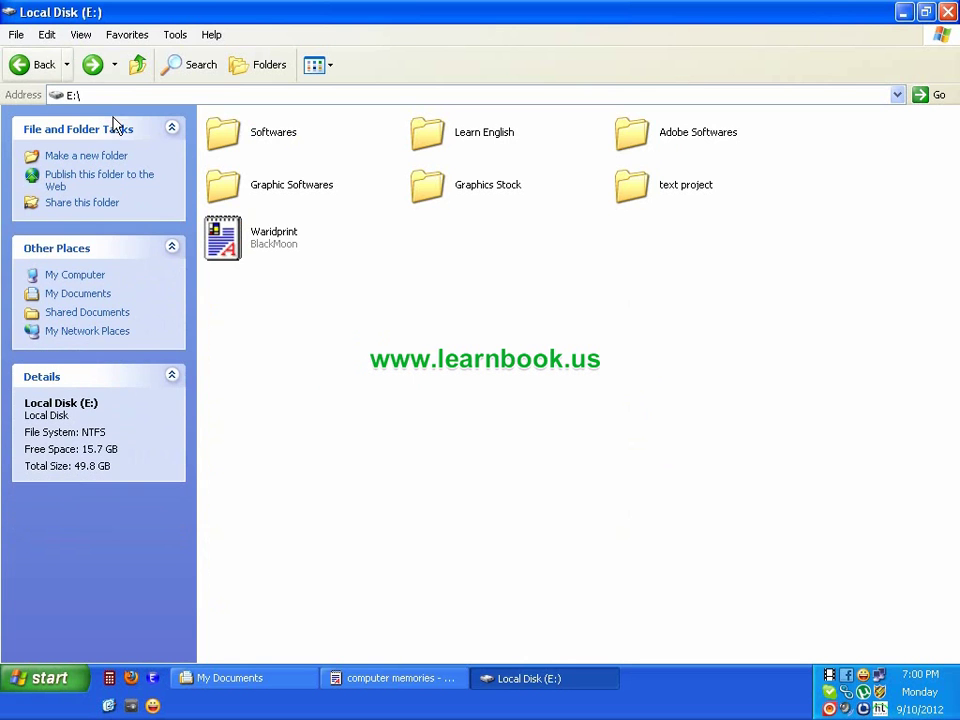
{"action": "left_click", "coordinate": [28, 64]}
{"action": "double_click", "coordinate": [275, 305]}
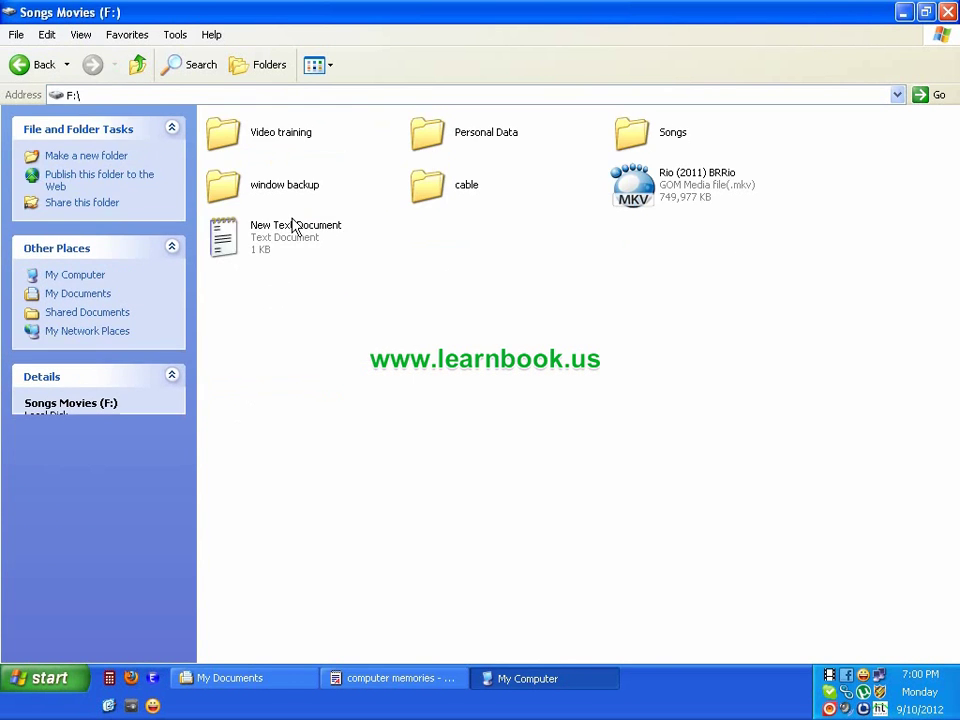
{"action": "left_click", "coordinate": [42, 66]}
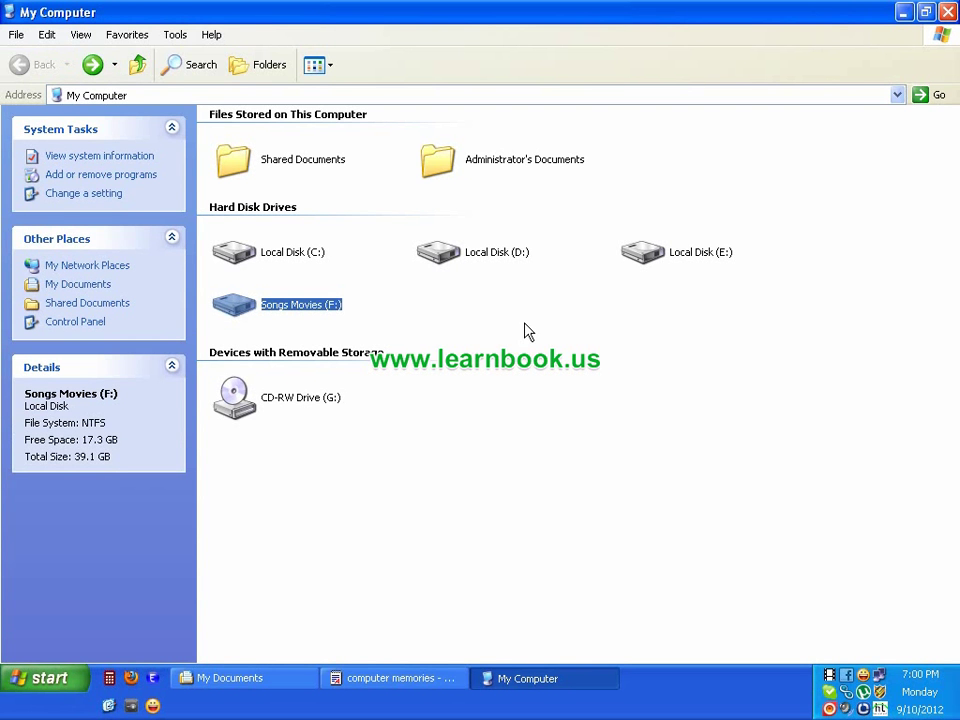
{"action": "double_click", "coordinate": [322, 306]}
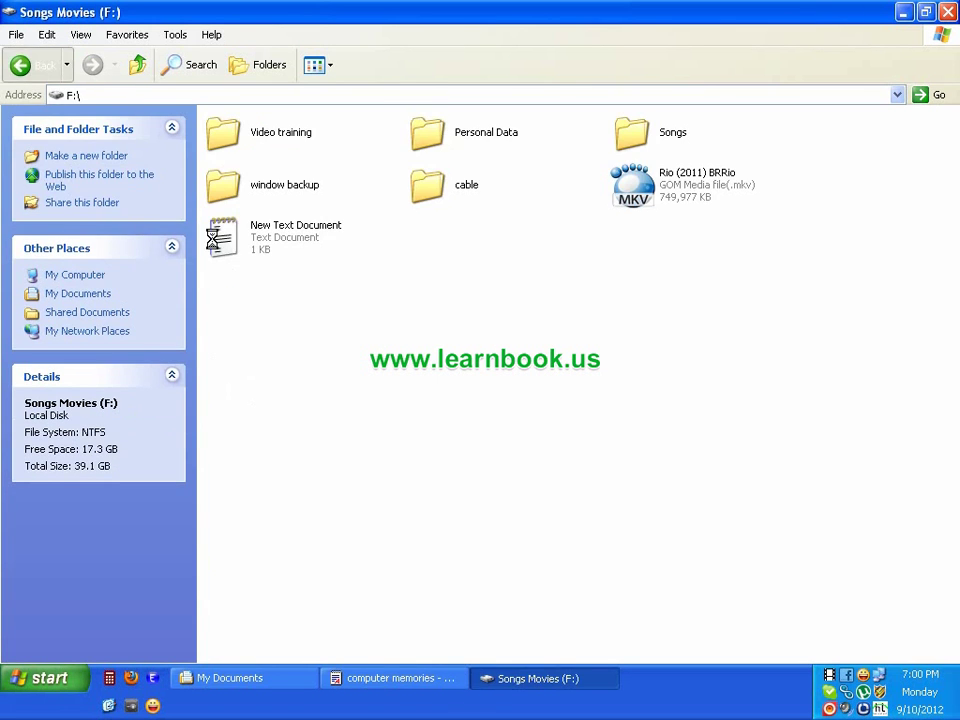
{"action": "key", "text": "BackSpace"}
Examine the free space and total size details of drives C:, D:, E: and Songs Movies (F:), and clear the selection
{"action": "left_click", "coordinate": [298, 258]}
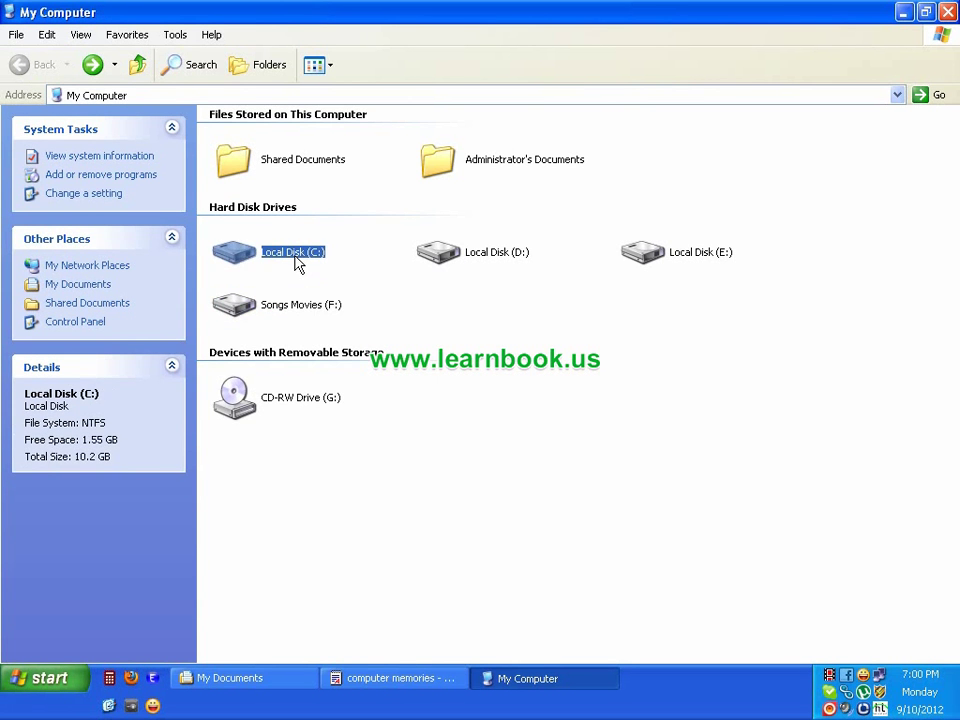
{"action": "left_click", "coordinate": [512, 263]}
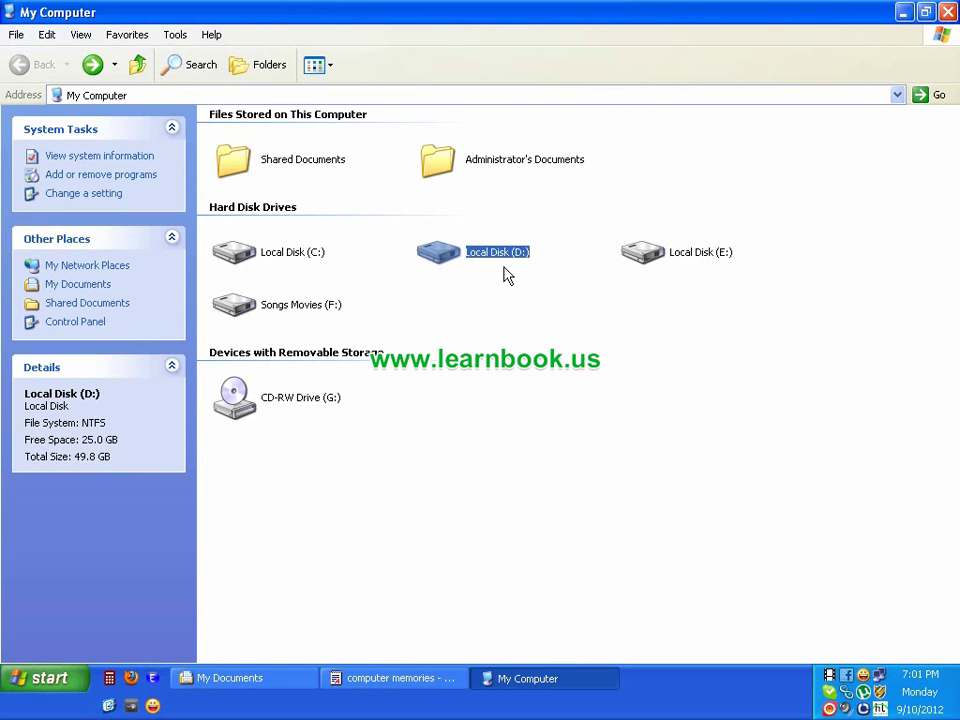
{"action": "left_click", "coordinate": [463, 339]}
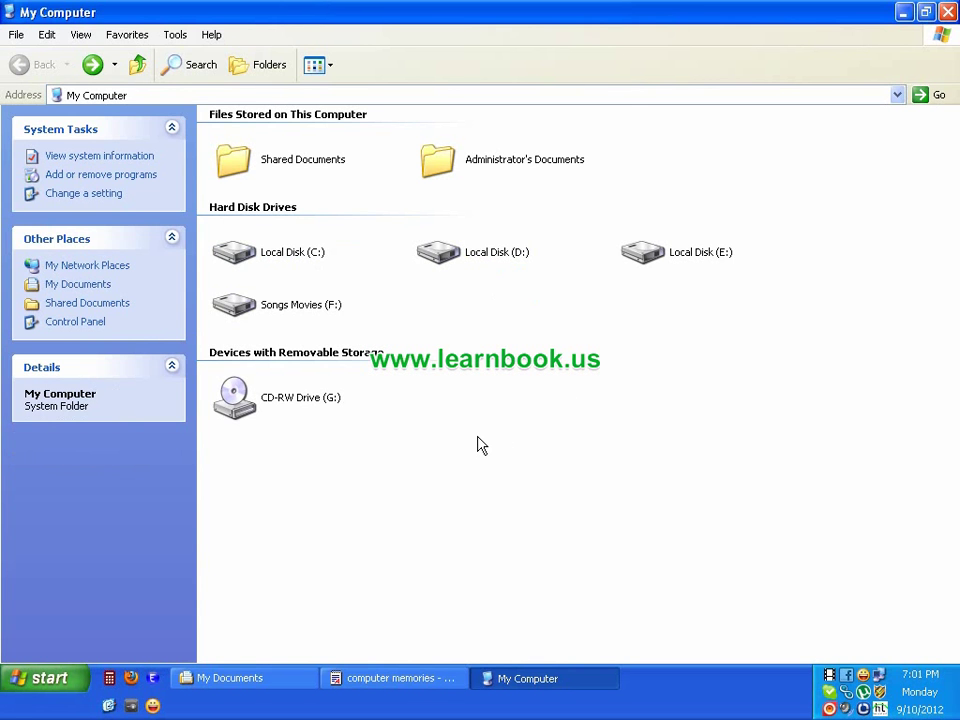
{"action": "left_click", "coordinate": [300, 262]}
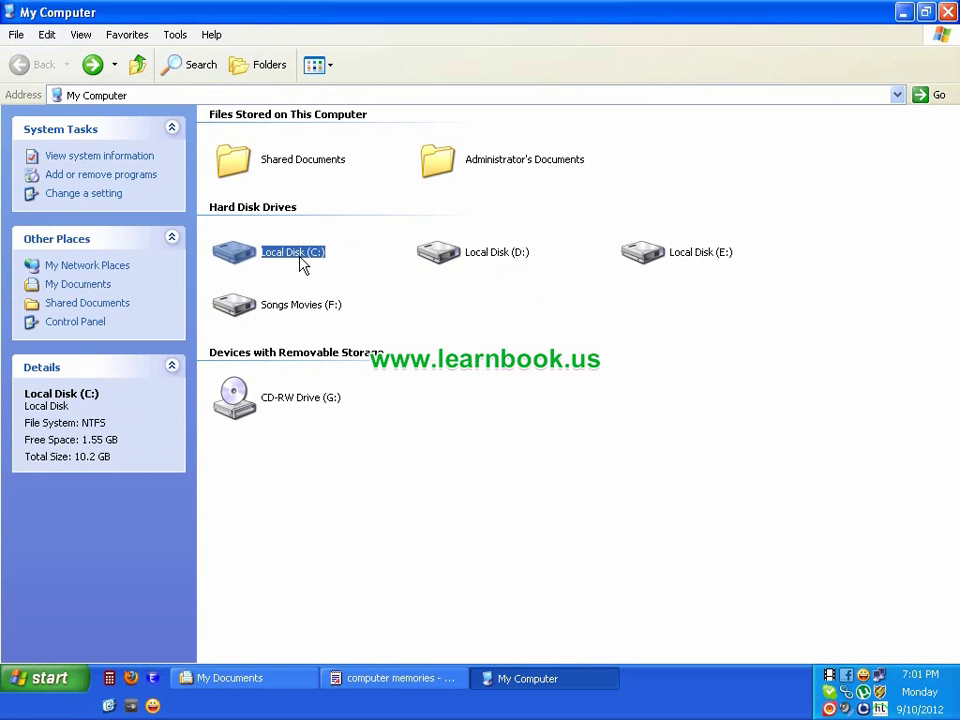
{"action": "left_click", "coordinate": [498, 266]}
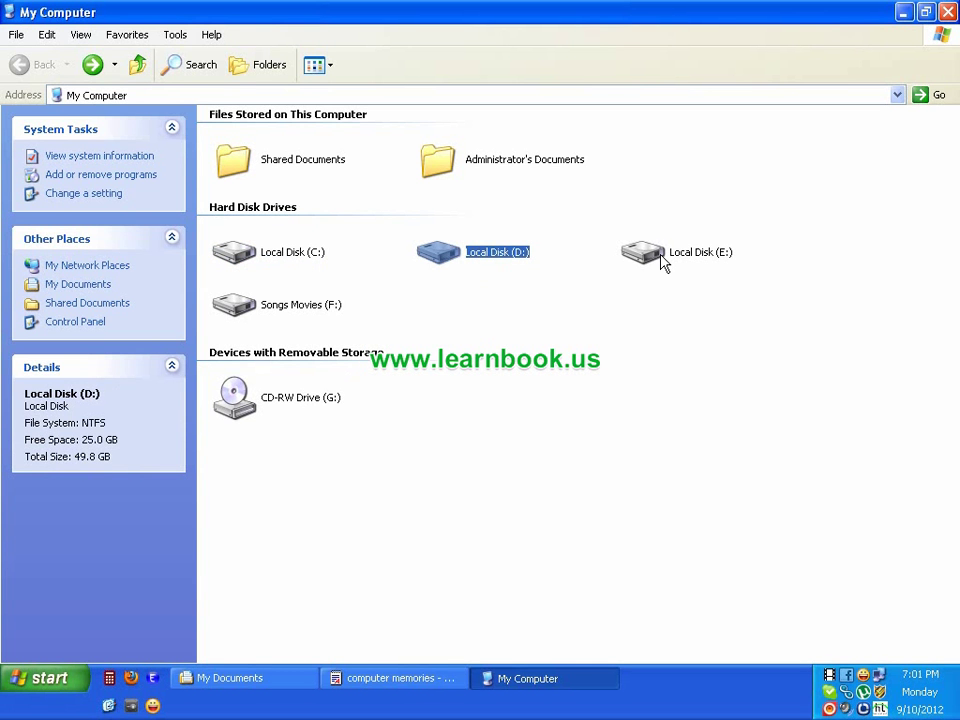
{"action": "left_click", "coordinate": [663, 262]}
{"action": "left_click", "coordinate": [452, 258]}
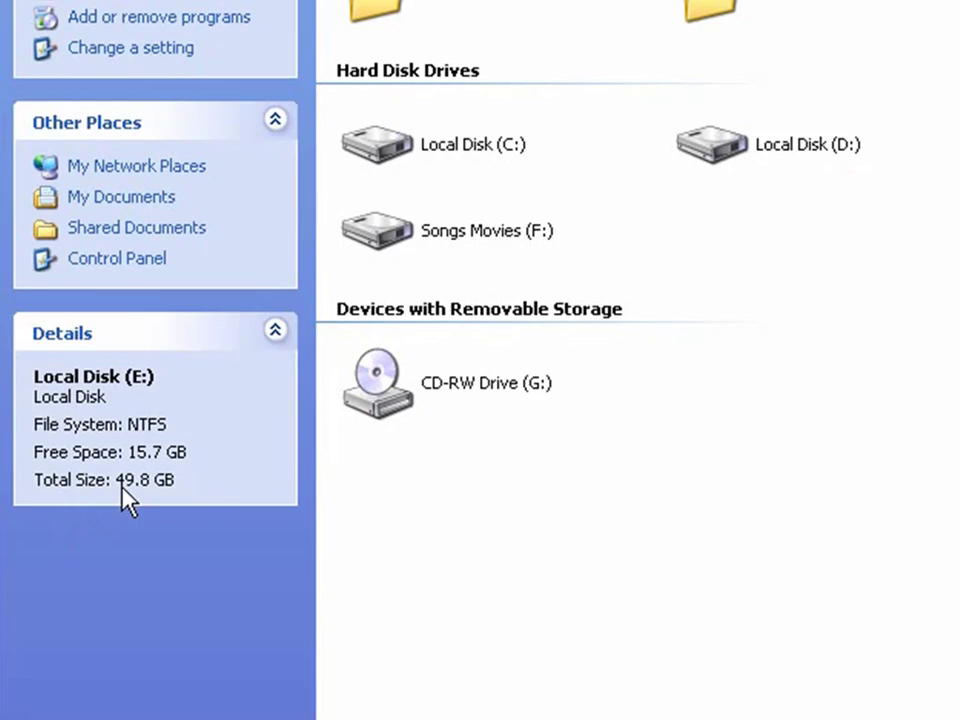
{"action": "left_click", "coordinate": [510, 232]}
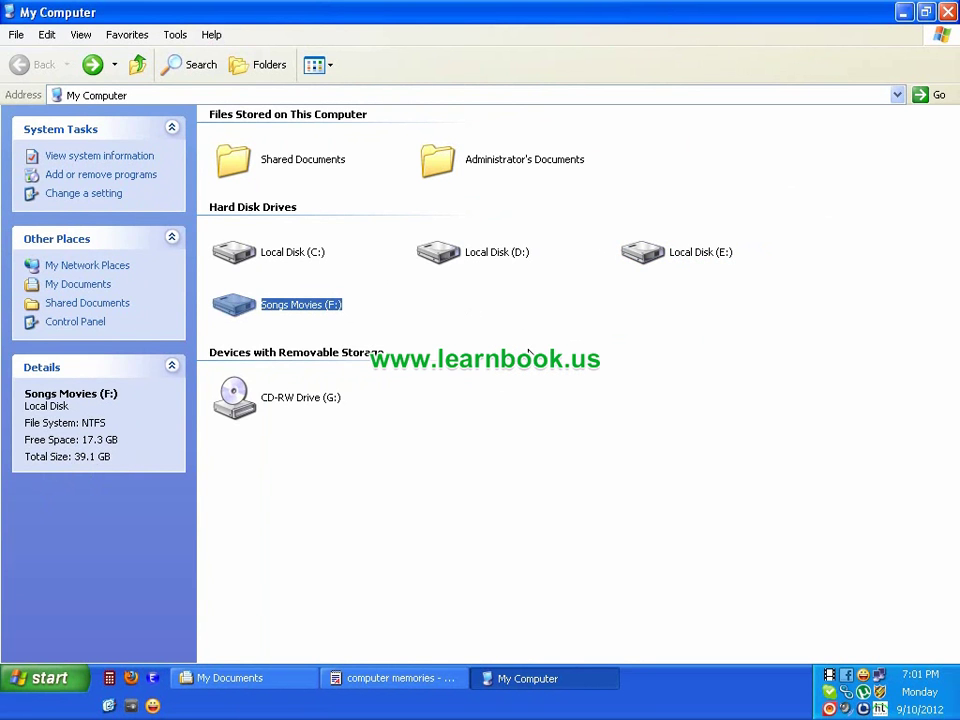
{"action": "left_click", "coordinate": [381, 296]}
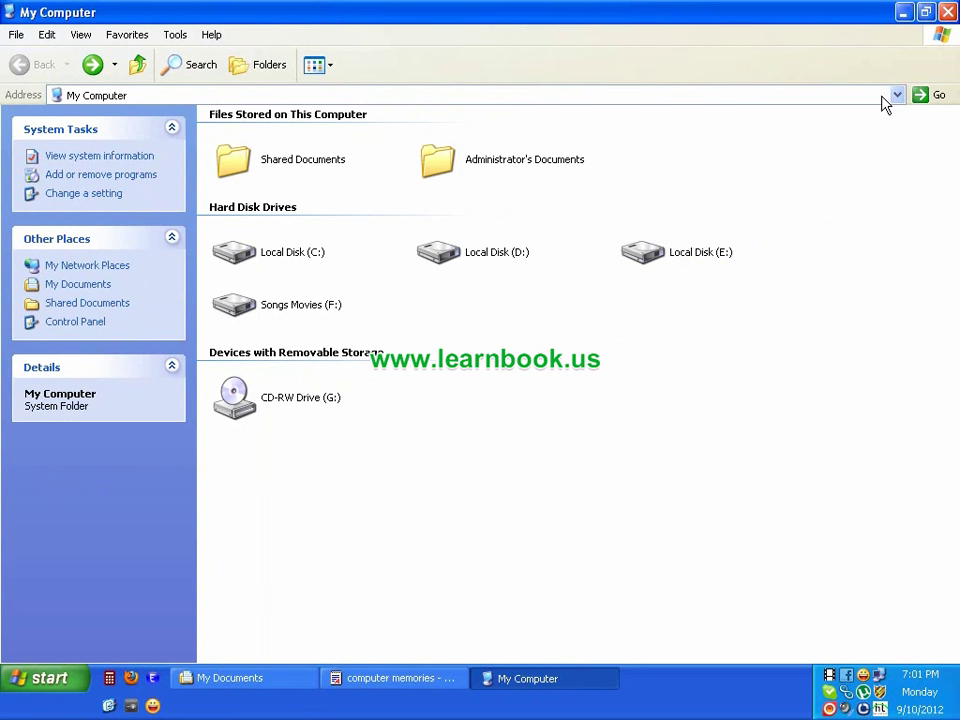
Close the My Computer window and refresh the desktop
{"action": "left_click", "coordinate": [947, 13]}
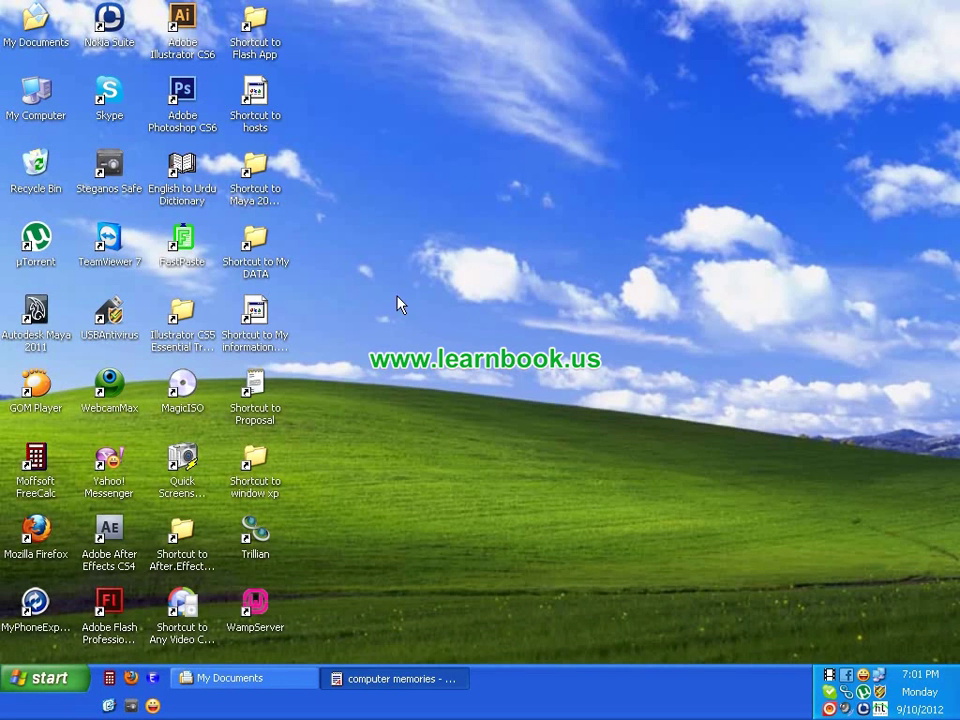
{"action": "right_click", "coordinate": [365, 250]}
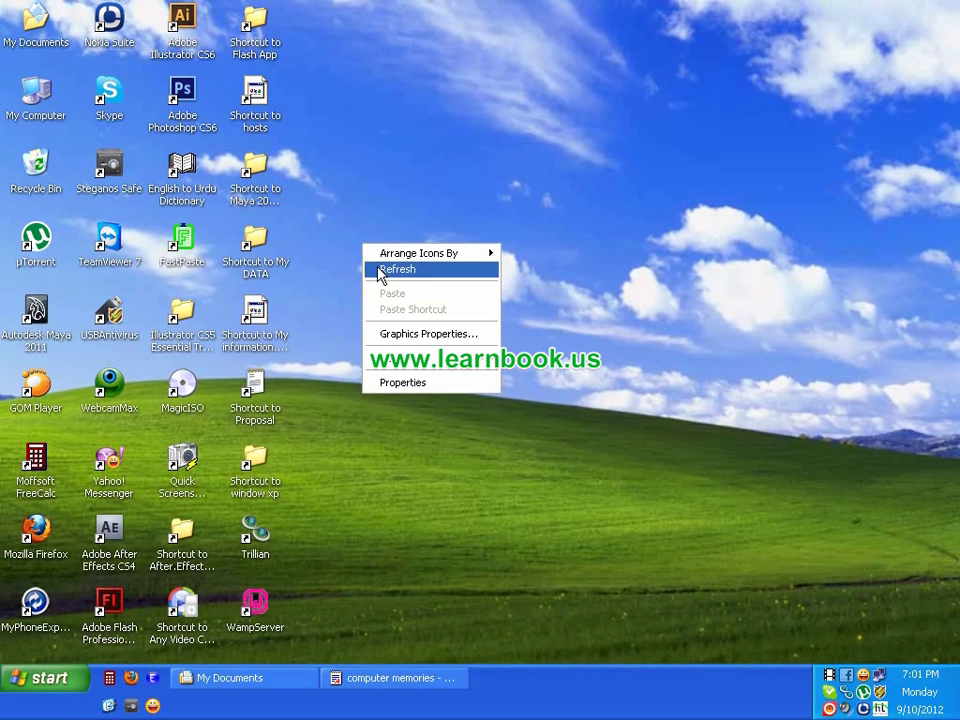
{"action": "left_click", "coordinate": [381, 270]}
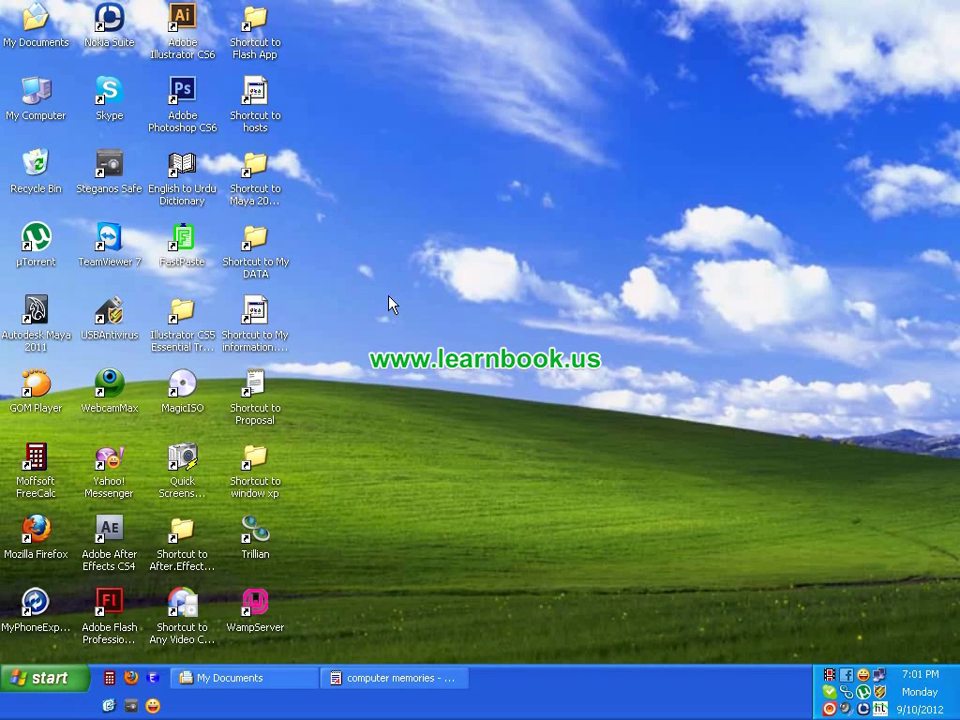
Look at the folders stored on Local Disk (C:) through My Computer and close the window
{"action": "double_click", "coordinate": [62, 119]}
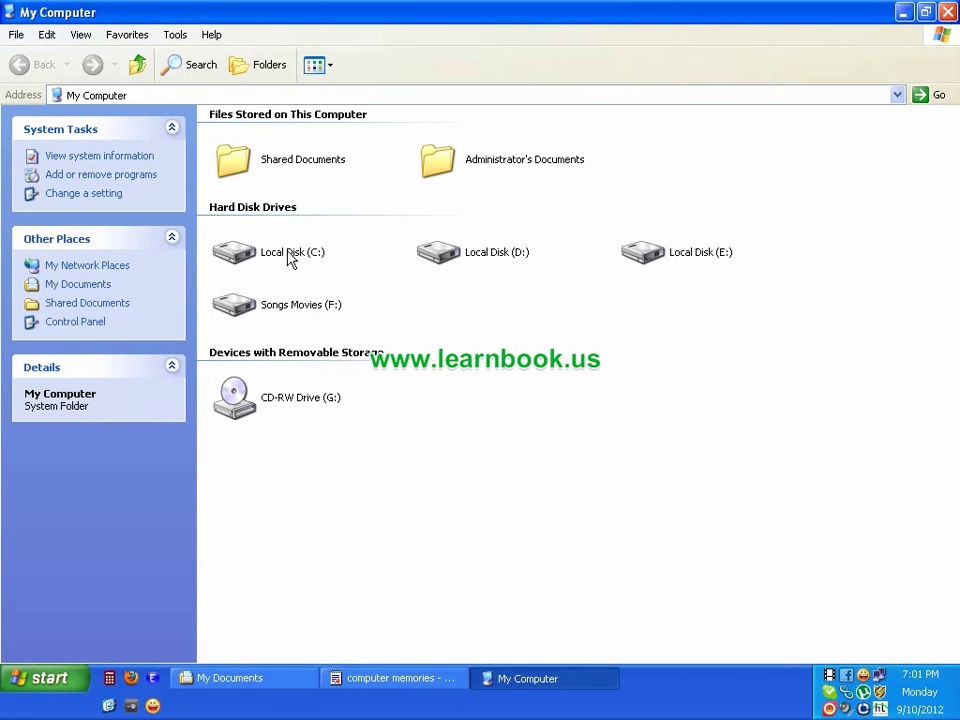
{"action": "left_click", "coordinate": [291, 256]}
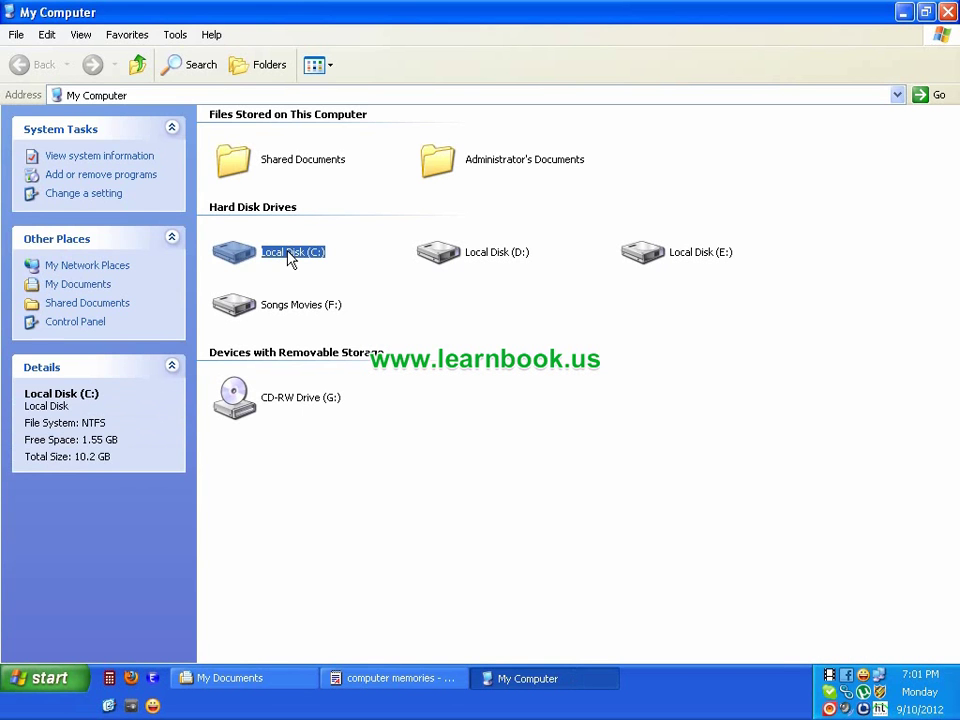
{"action": "double_click", "coordinate": [291, 256]}
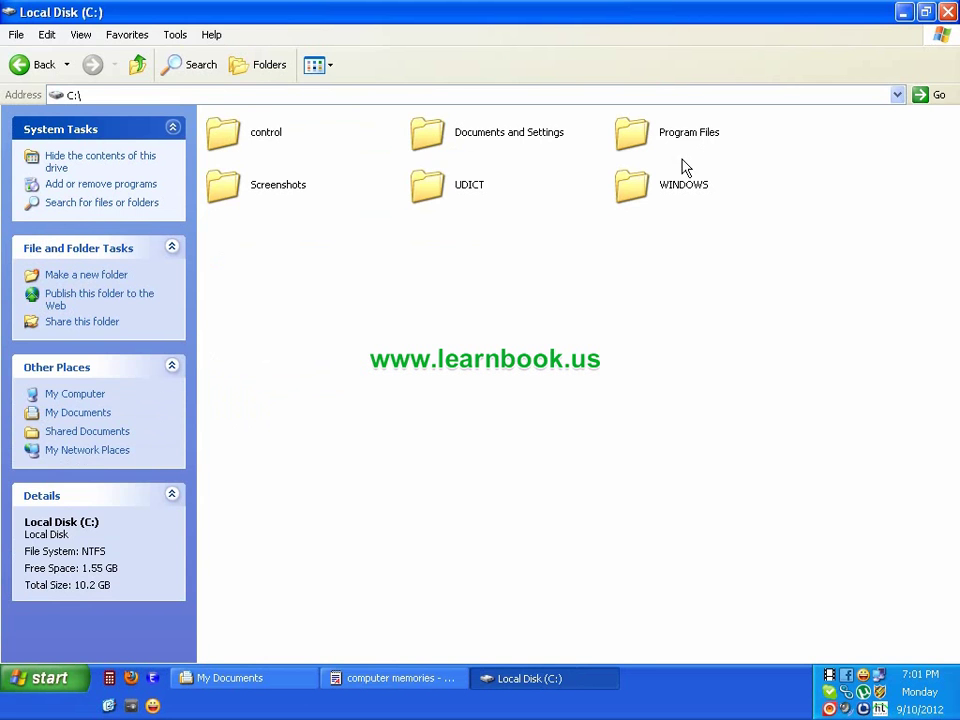
{"action": "left_click", "coordinate": [947, 12]}
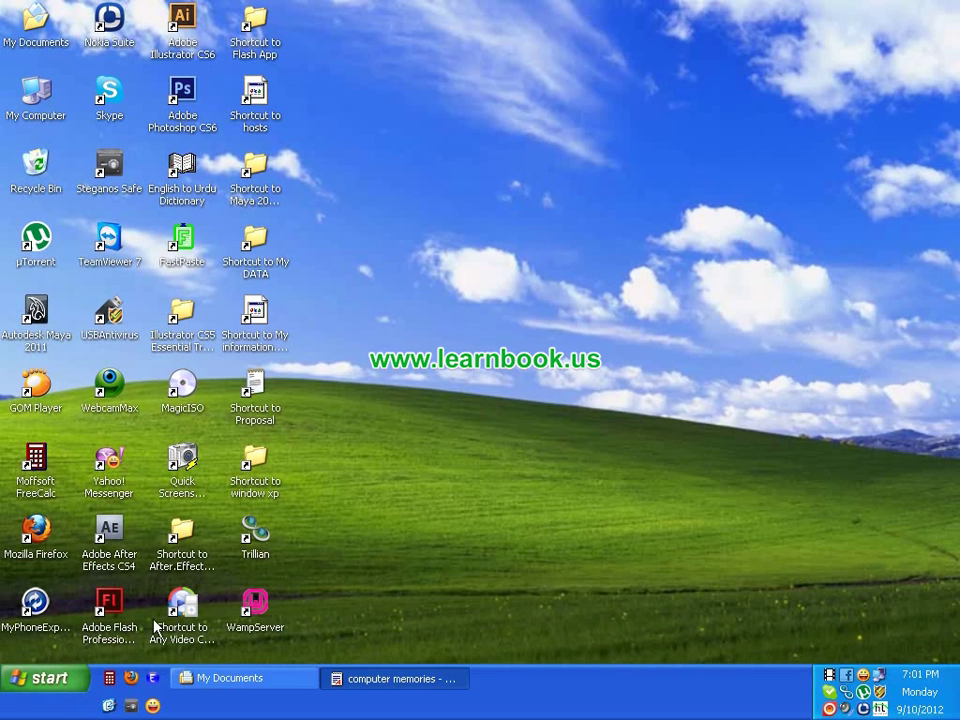
Launch Disk Defragmenter from the system tools and start defragmenting the (C:) volume
{"action": "left_click", "coordinate": [38, 688]}
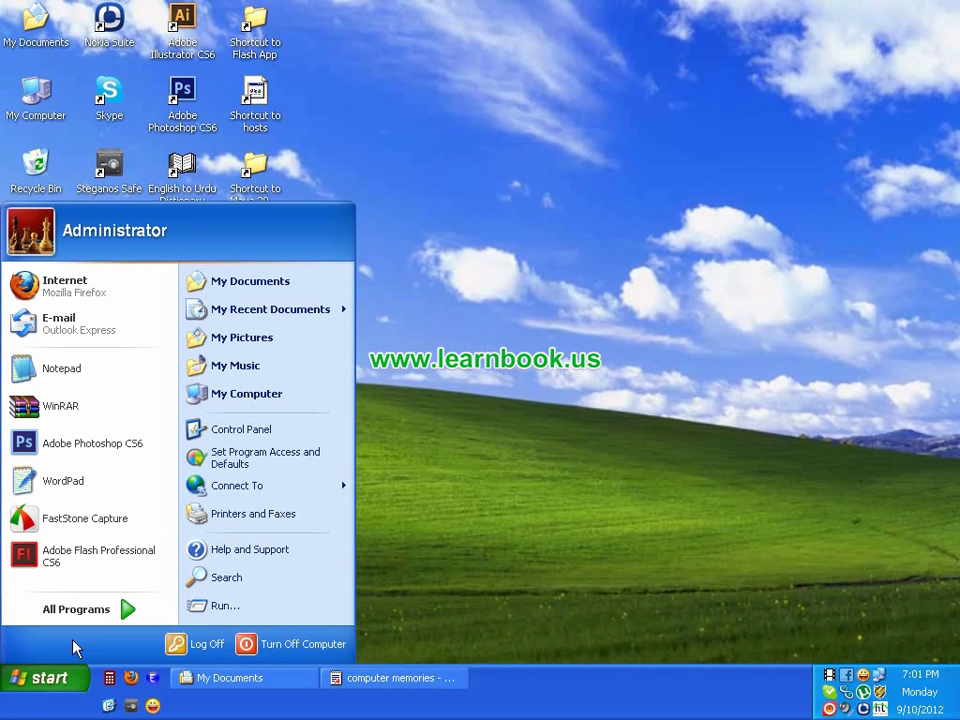
{"action": "left_click", "coordinate": [113, 621]}
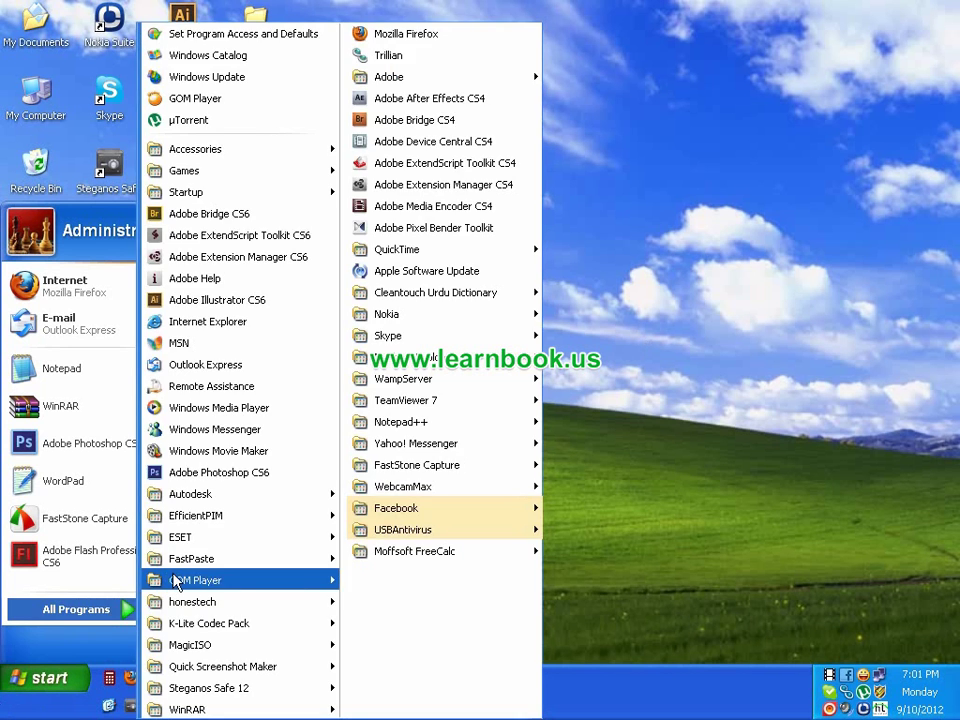
{"action": "mouse_move", "coordinate": [310, 162]}
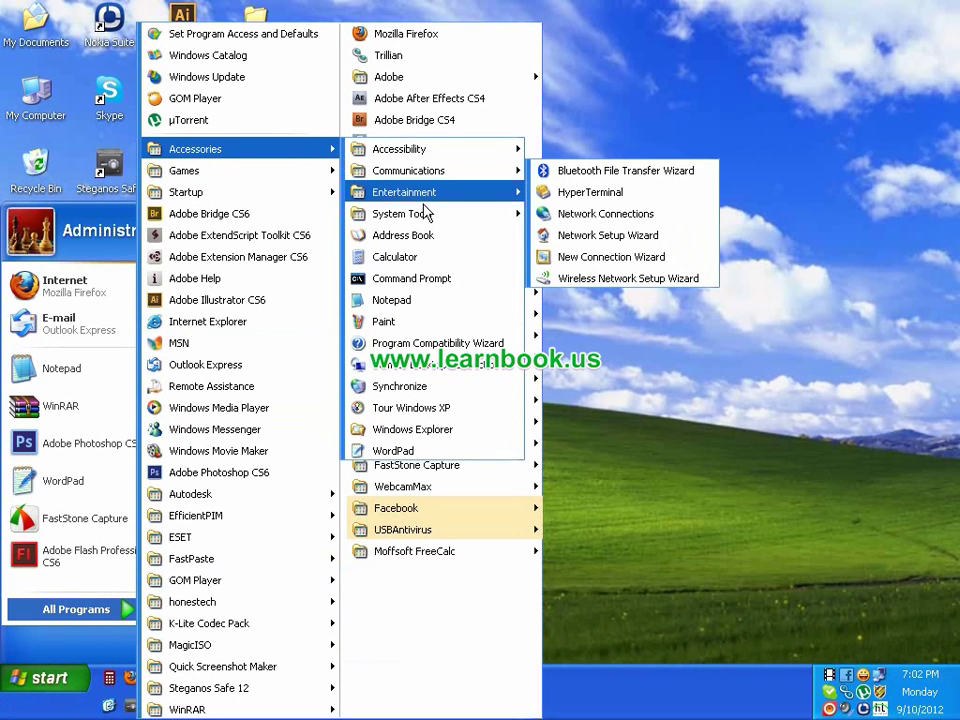
{"action": "mouse_move", "coordinate": [427, 213]}
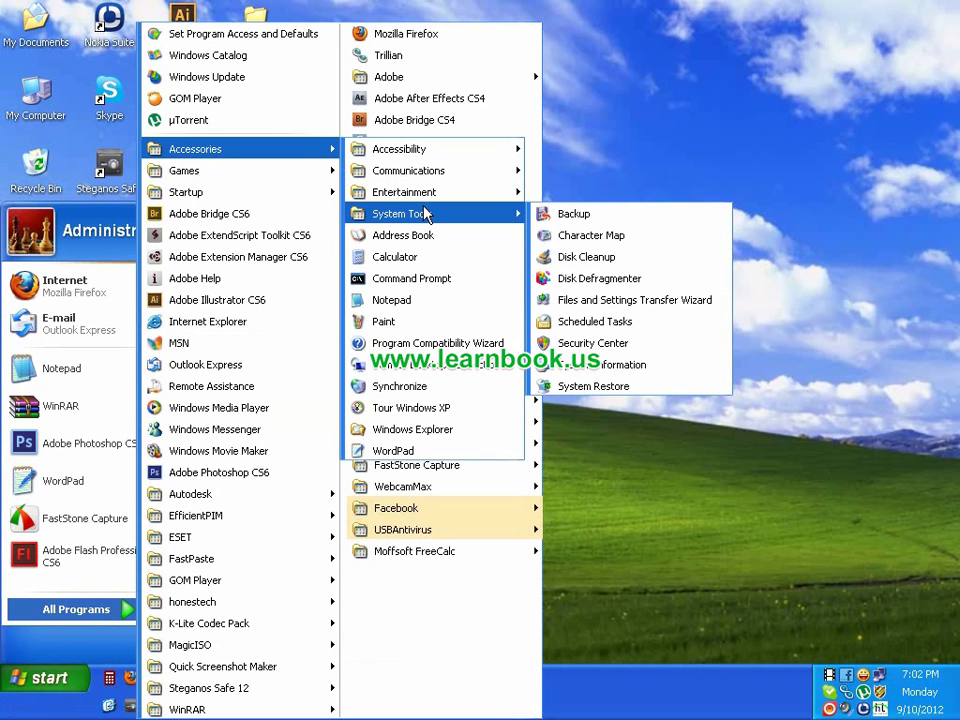
{"action": "left_click", "coordinate": [625, 280]}
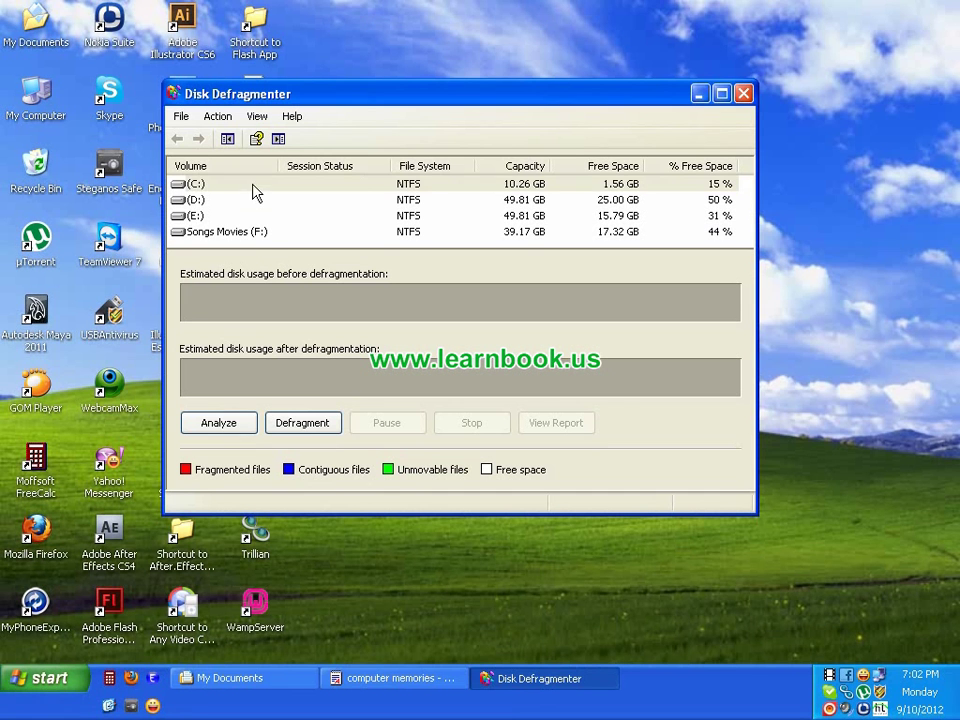
{"action": "left_click", "coordinate": [253, 186]}
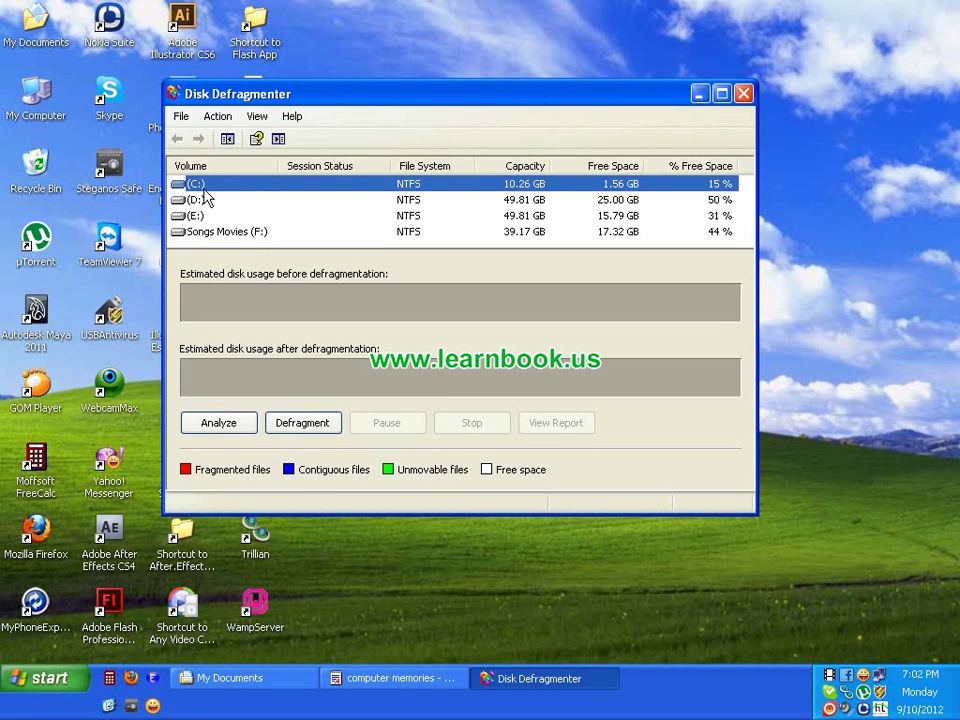
{"action": "left_click", "coordinate": [302, 424]}
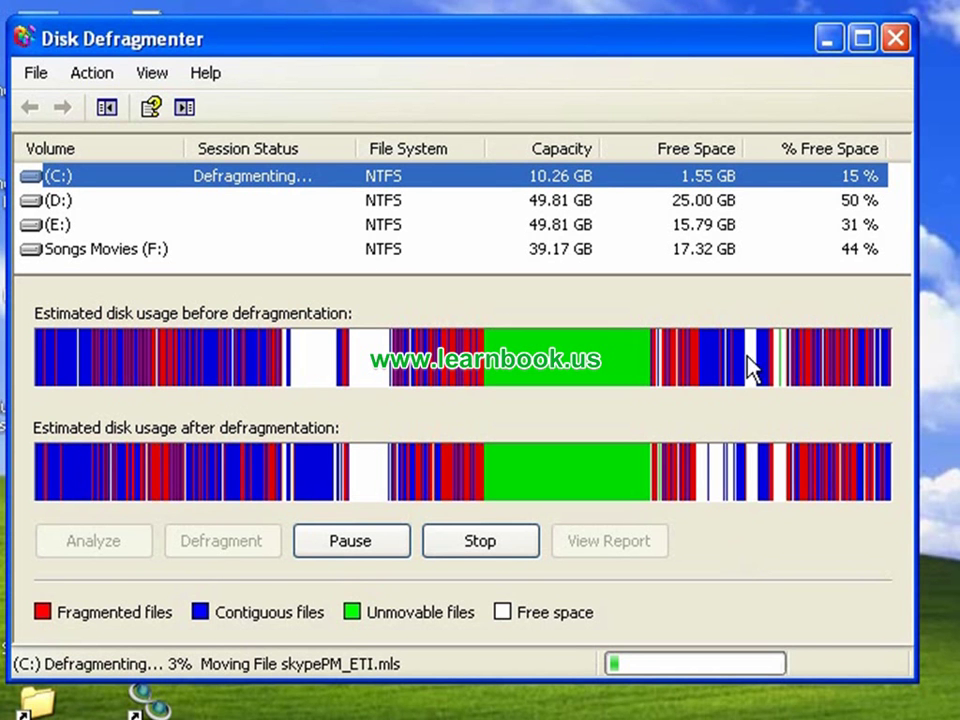
Reposition the Disk Defragmenter window, stop the defragmentation of (C:) and close the program
{"action": "left_click_drag", "start_coordinate": [591, 58], "coordinate": [684, 55]}
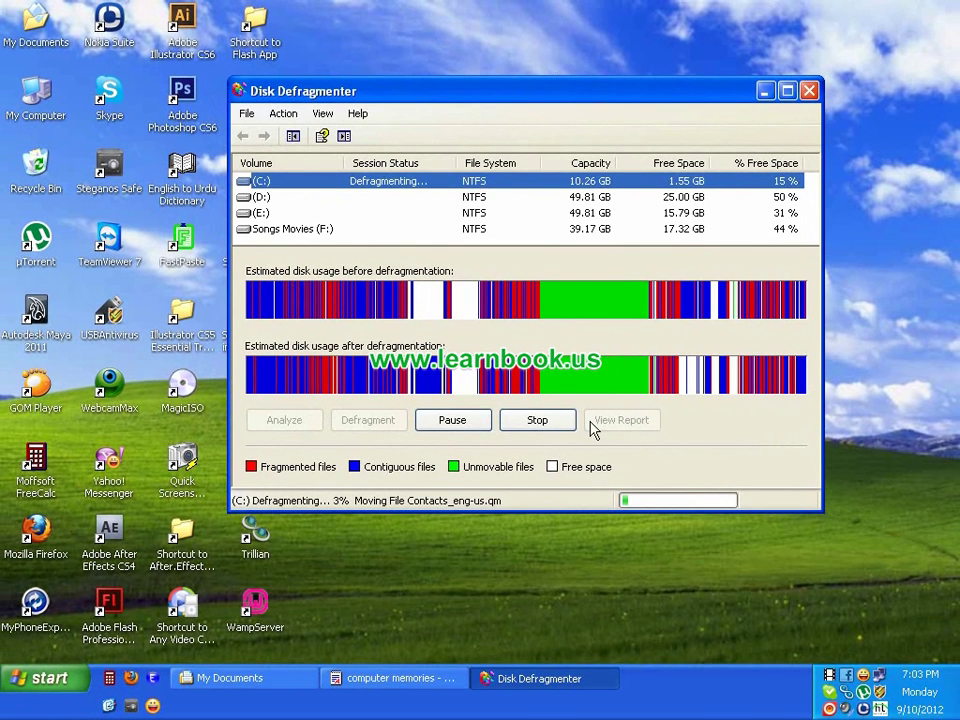
{"action": "left_click", "coordinate": [559, 429]}
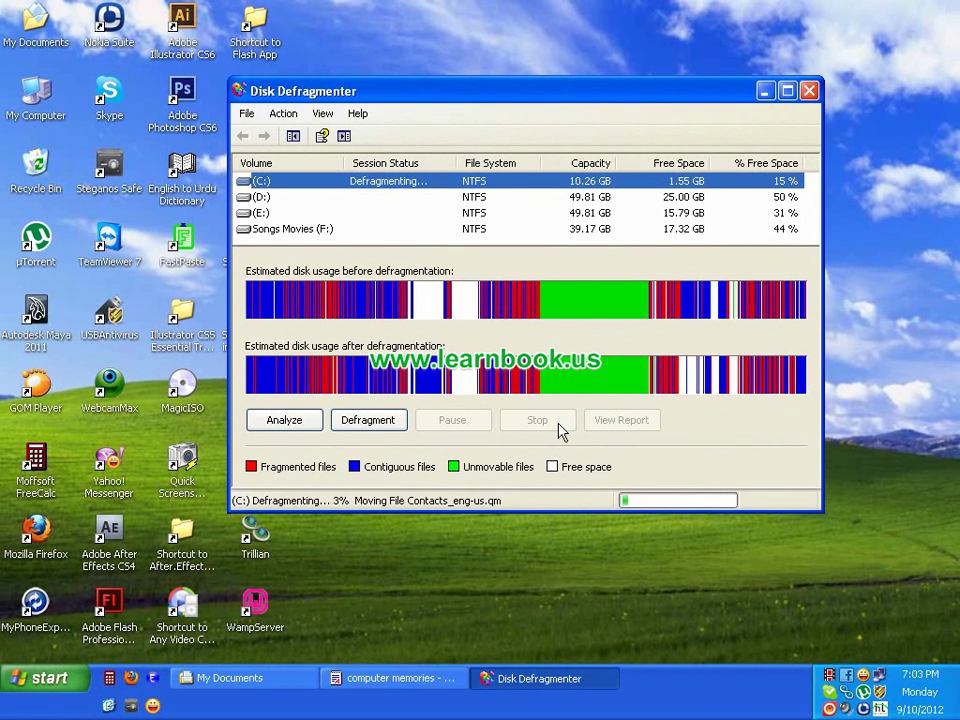
{"action": "left_click", "coordinate": [812, 91]}
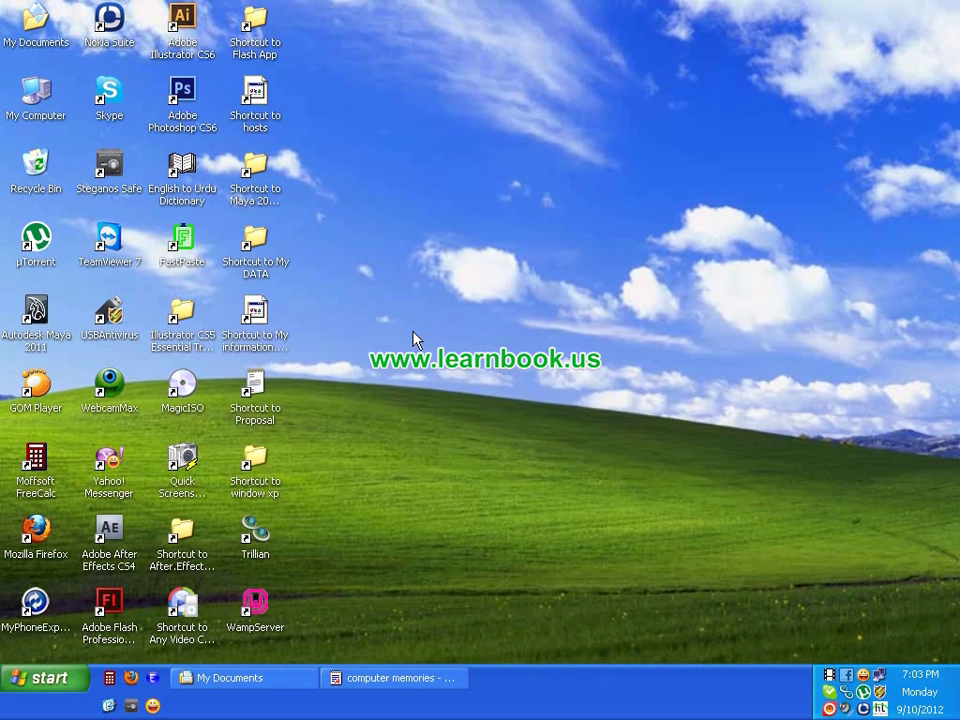